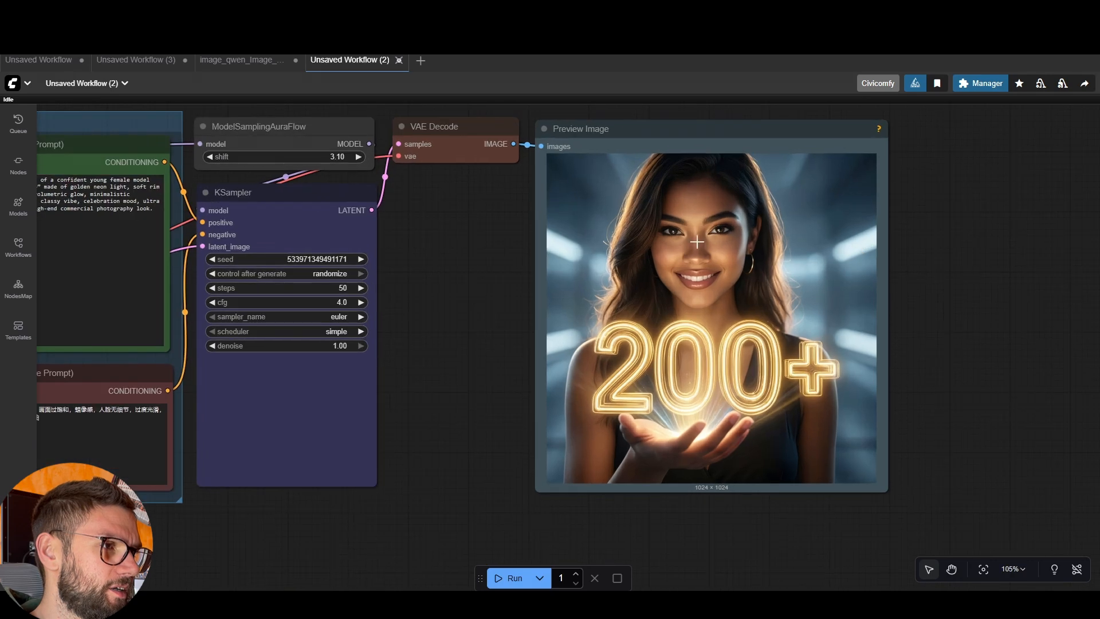
Examine the generated 200+ images and the text-to-image workflow from the model loaders through to the preview
scroll(492, 274, down, 1)
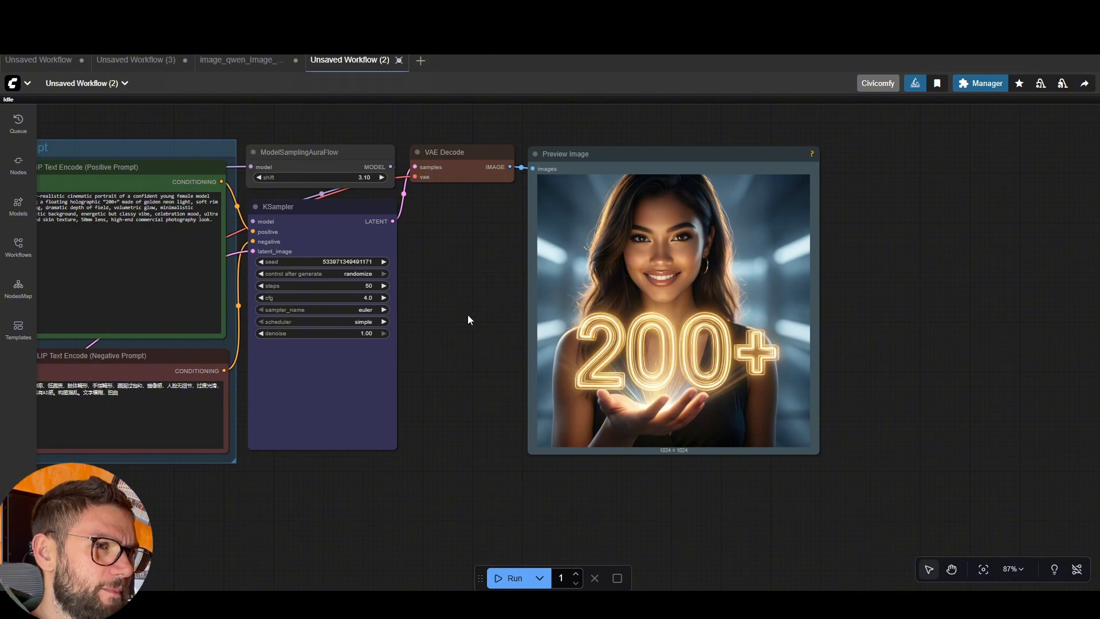
scroll(468, 315, down, 1)
scroll(460, 302, down, 1)
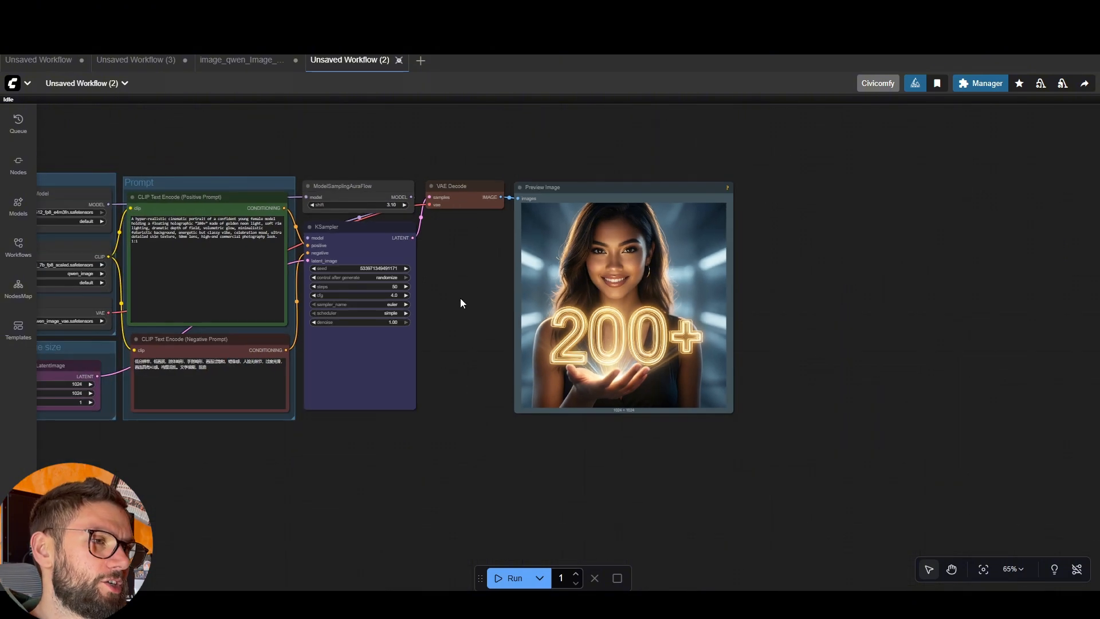
drag(459, 302, 675, 291)
scroll(615, 288, up, 1)
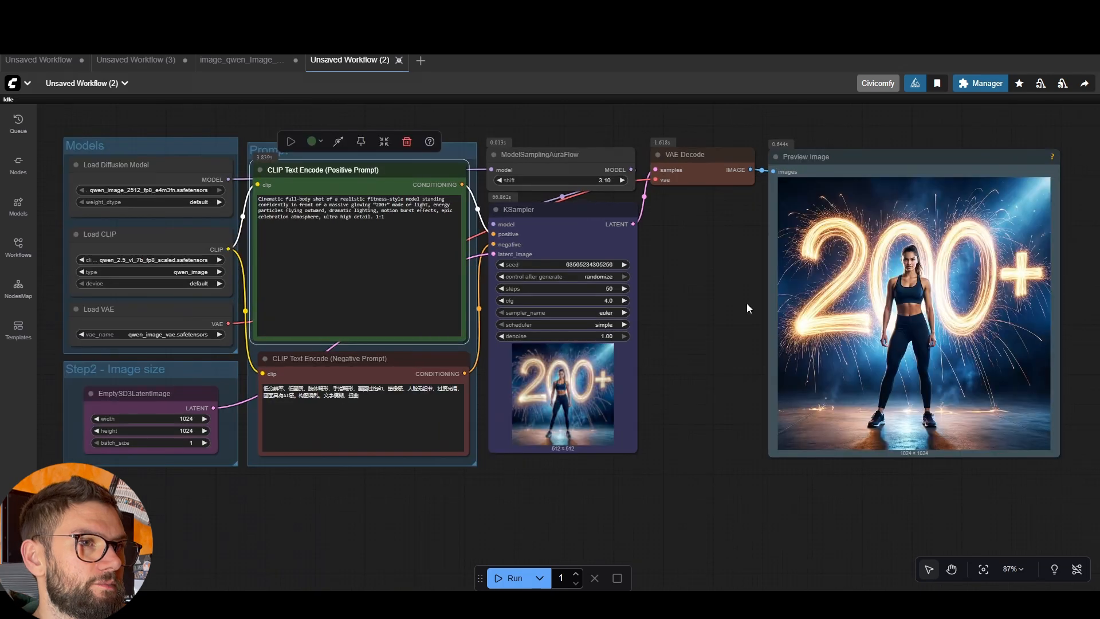
scroll(723, 294, down, 1)
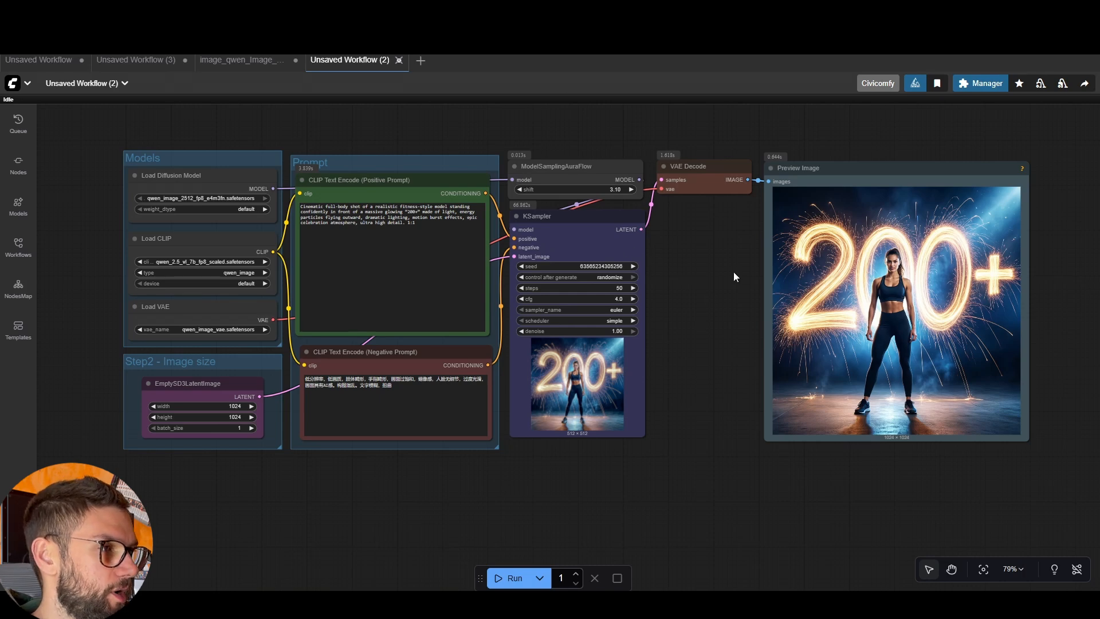
Set the KSampler's sampler to res_2s and its scheduler to beta57, and run the workflow
click(615, 309)
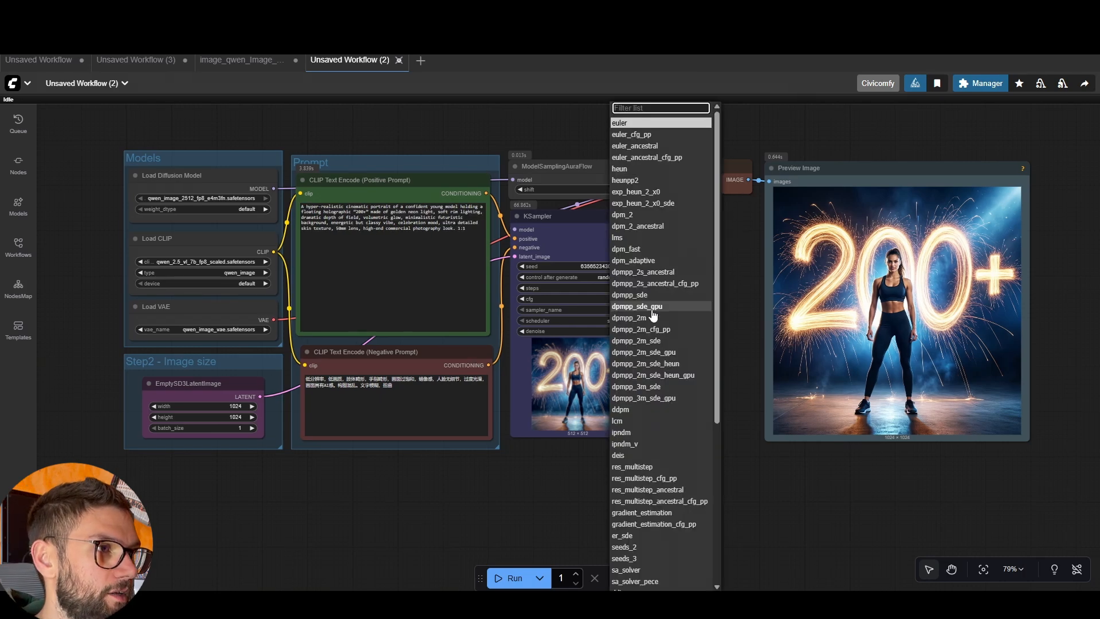
scroll(641, 356, down, 2)
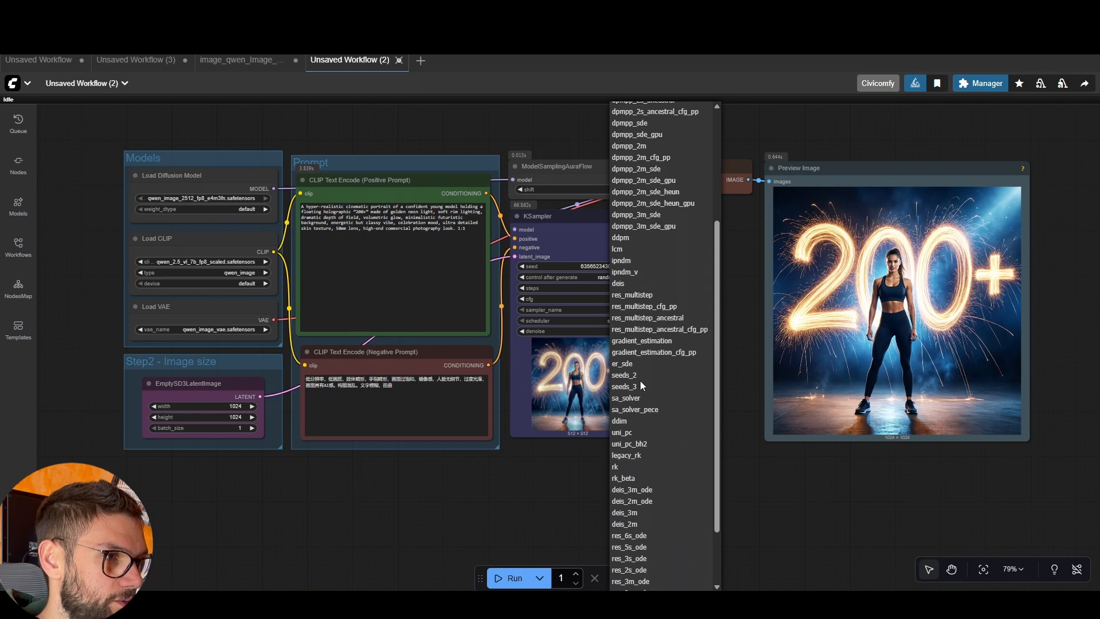
scroll(642, 383, down, 2)
scroll(644, 381, down, 1)
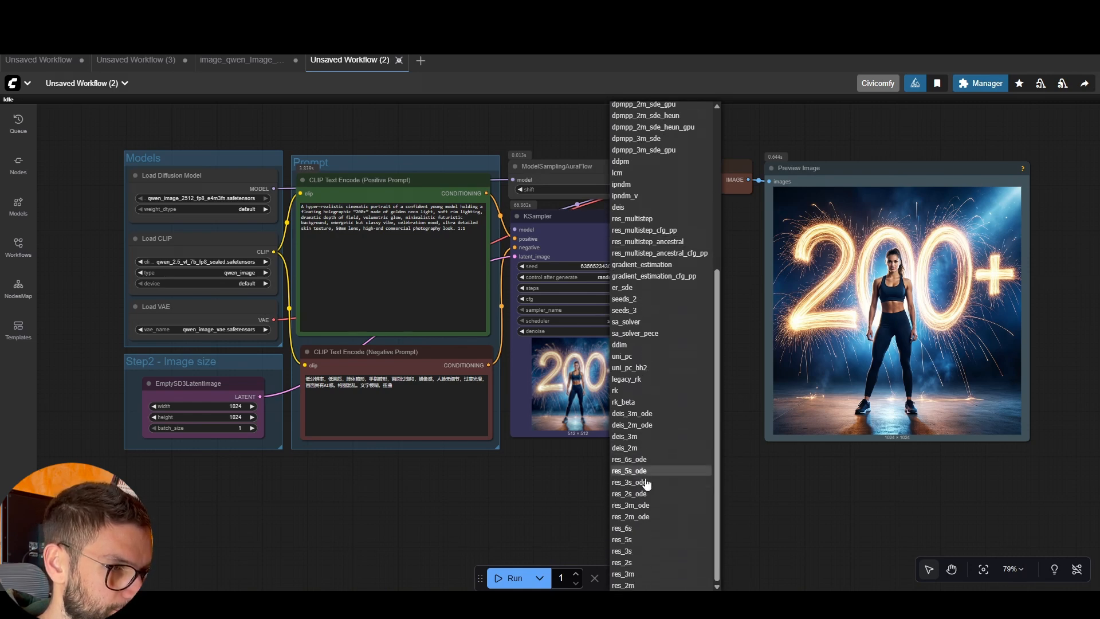
click(624, 562)
click(602, 322)
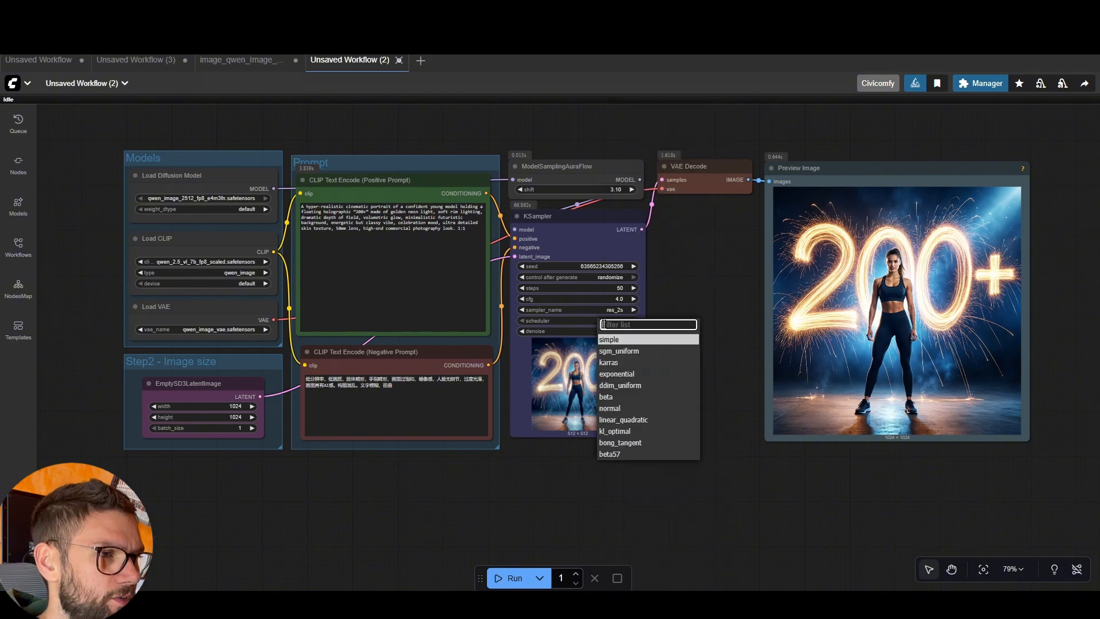
click(627, 452)
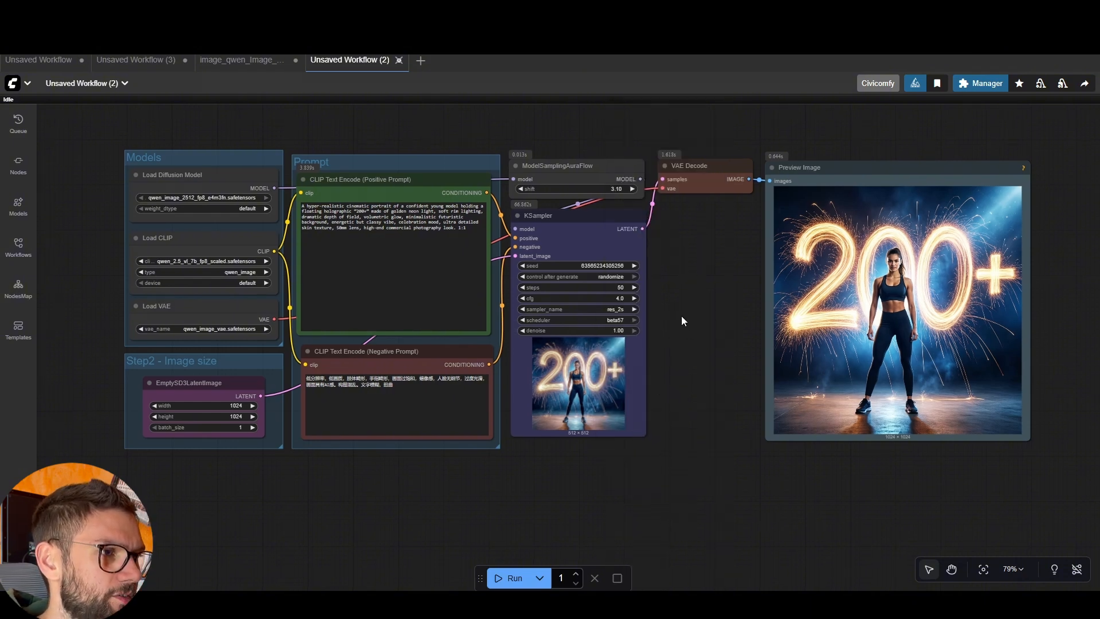
click(515, 578)
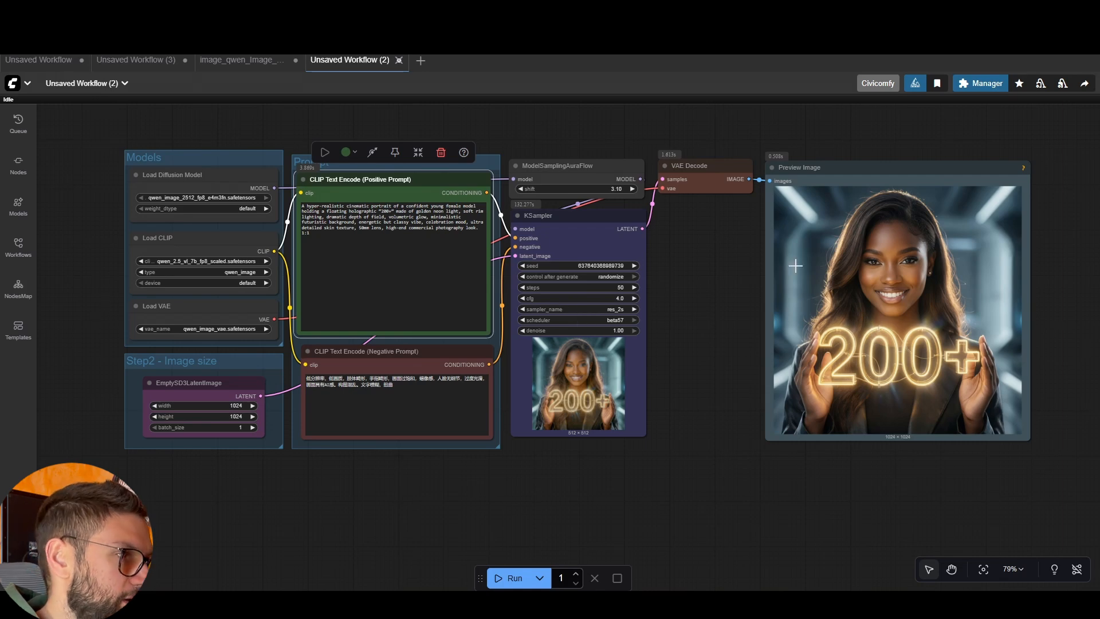
Set the KSampler's cfg to 1 and generate the image again
scroll(735, 304, up, 2)
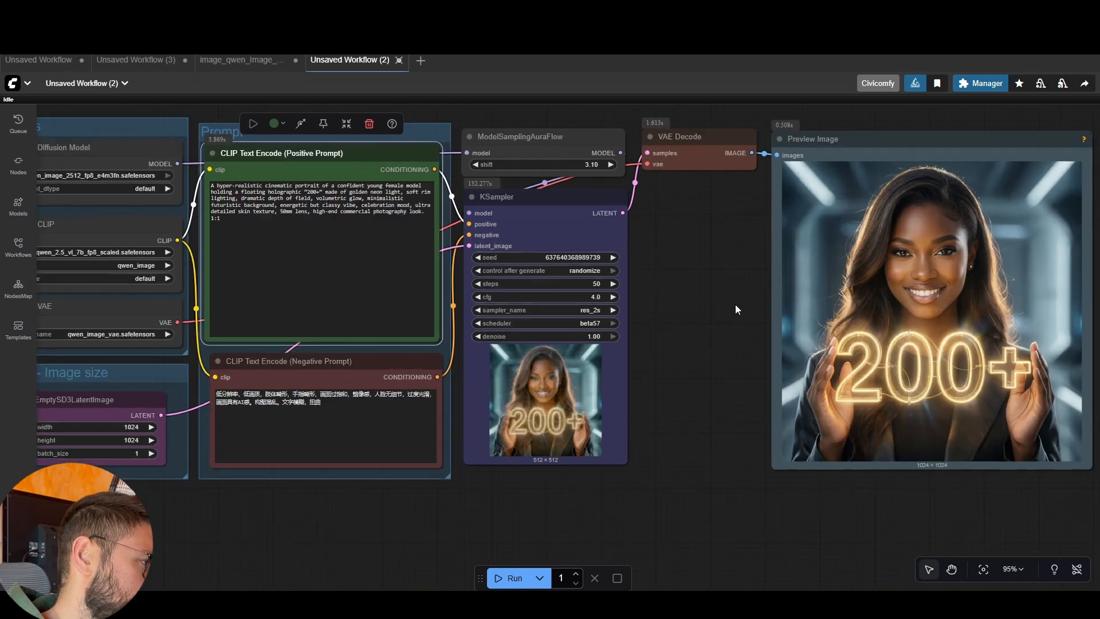
scroll(734, 303, down, 2)
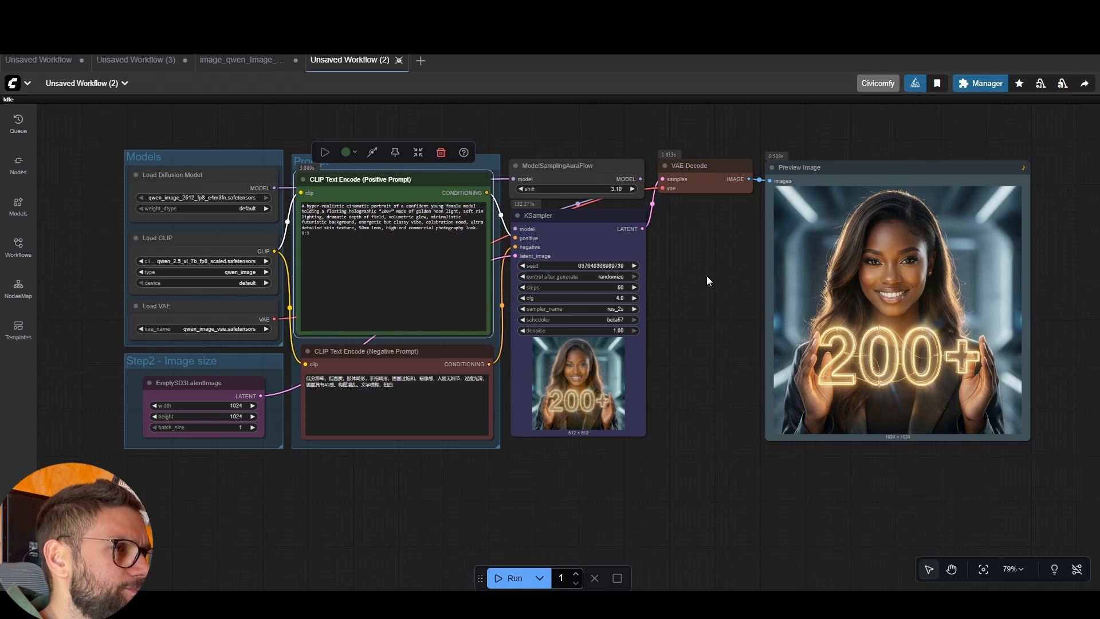
click(630, 297)
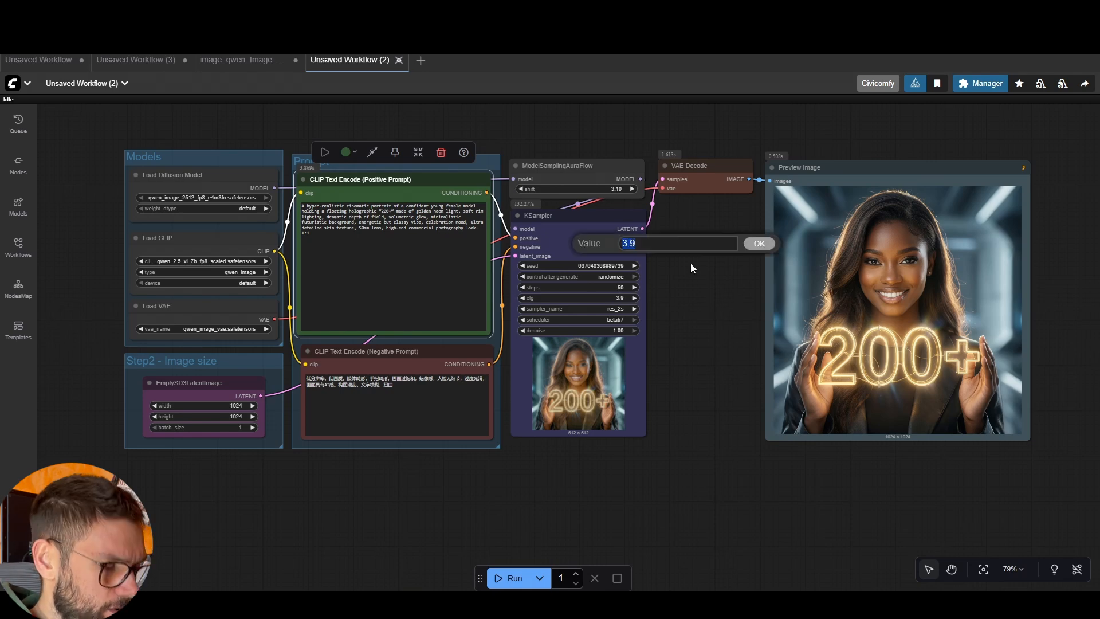
text(1)
click(759, 243)
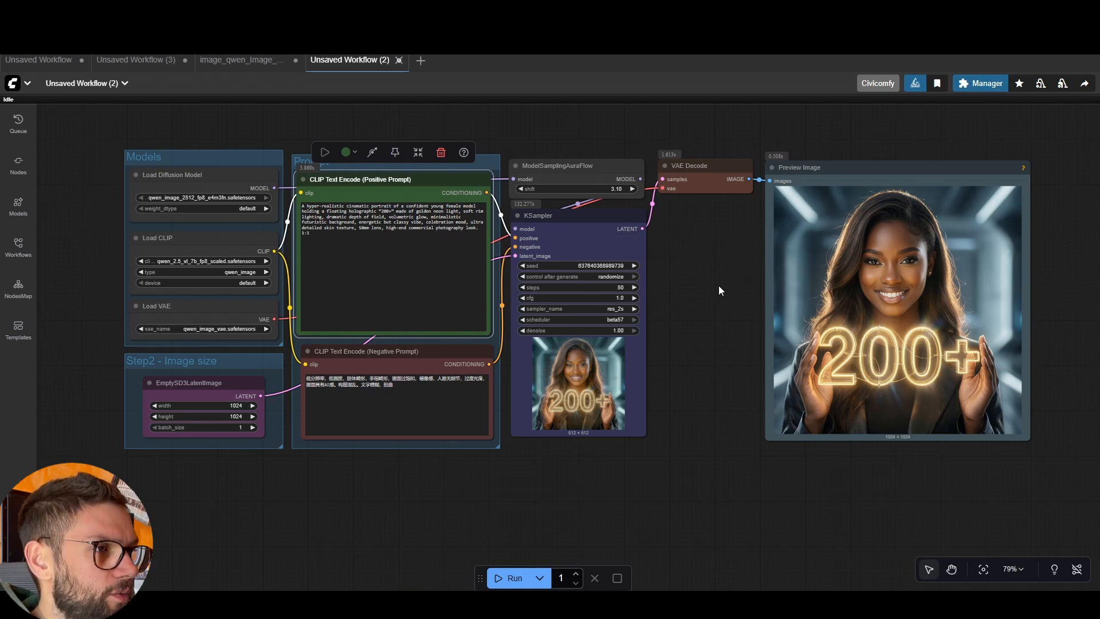
click(716, 286)
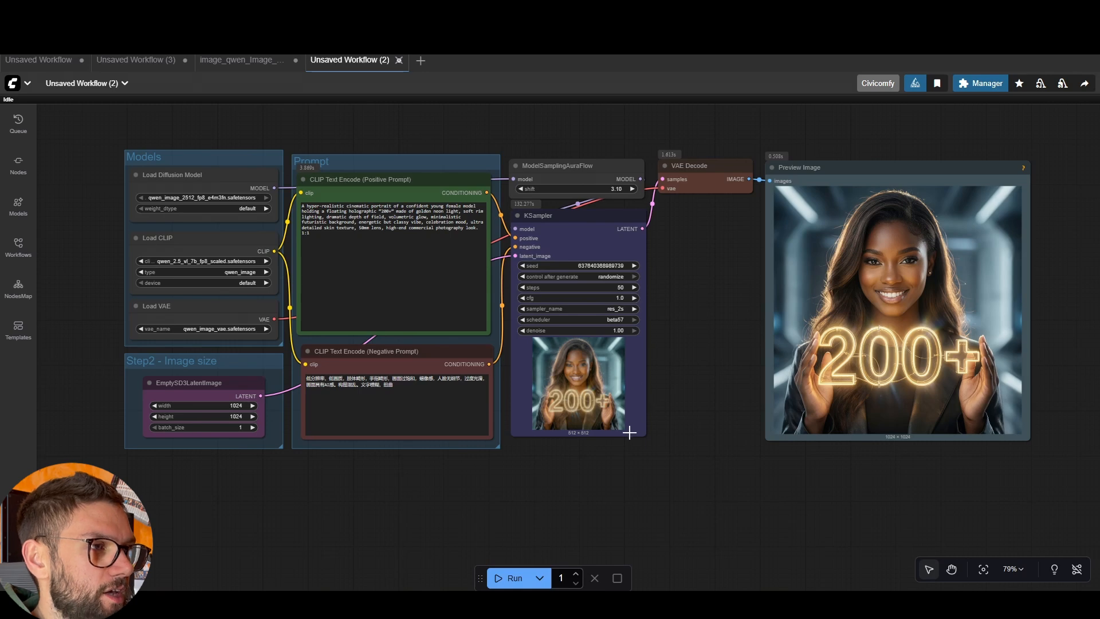
click(499, 578)
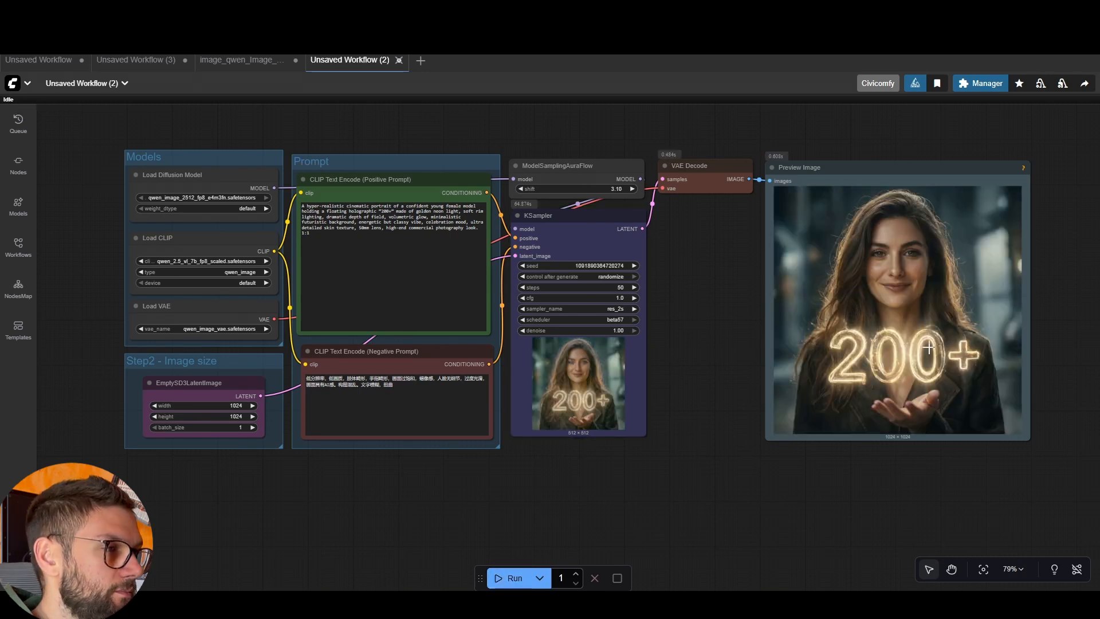
Examine the portrait generated at cfg 1 up close, checking face, hair and glowing numbers, and compare it with the sampler settings
drag(1074, 271, 1033, 269)
scroll(1030, 269, up, 4)
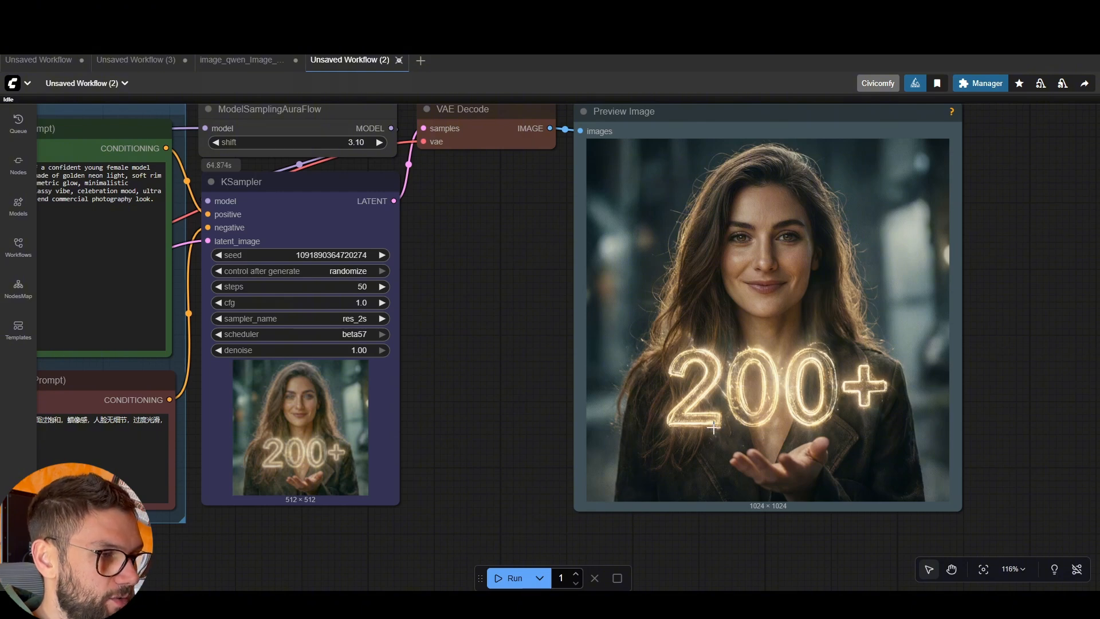
scroll(748, 314, up, 5)
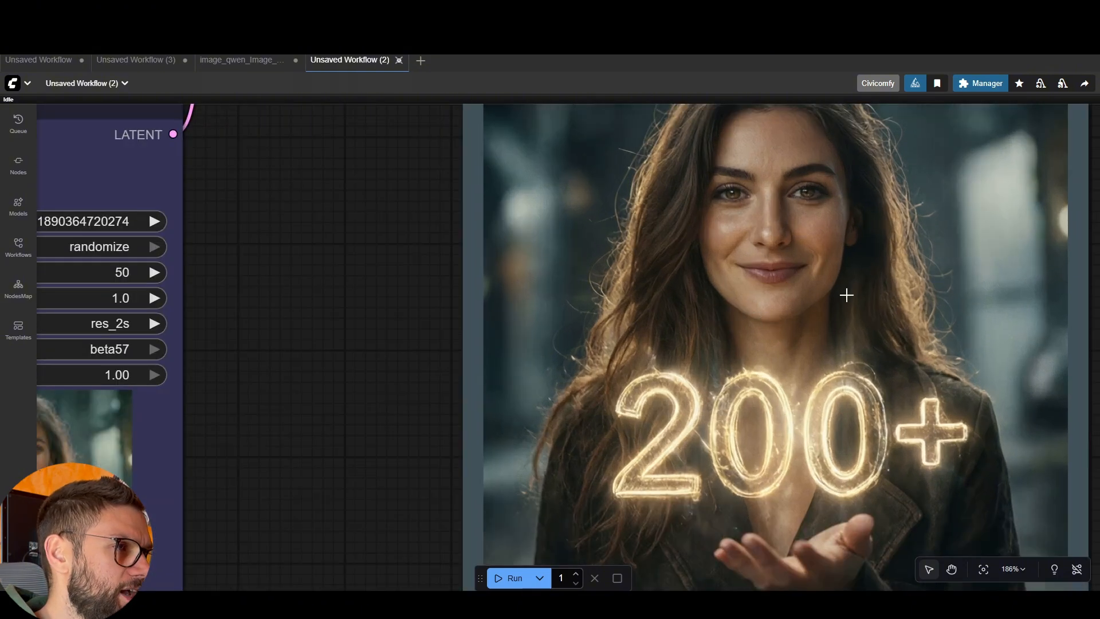
drag(478, 297, 432, 367)
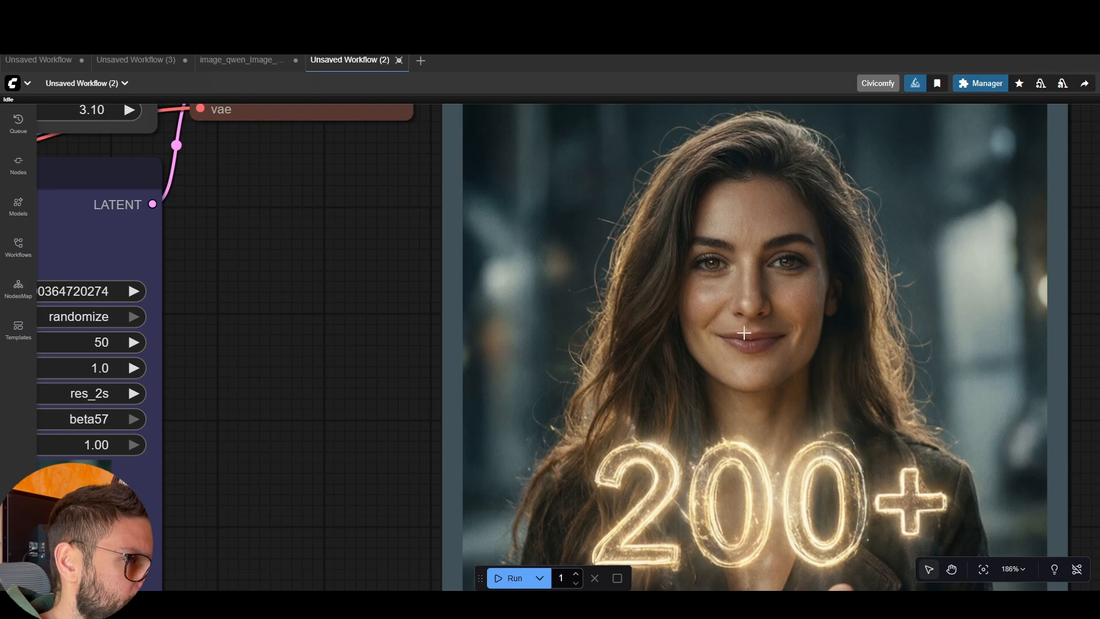
scroll(381, 309, down, 5)
scroll(380, 316, down, 2)
drag(850, 335, 1044, 315)
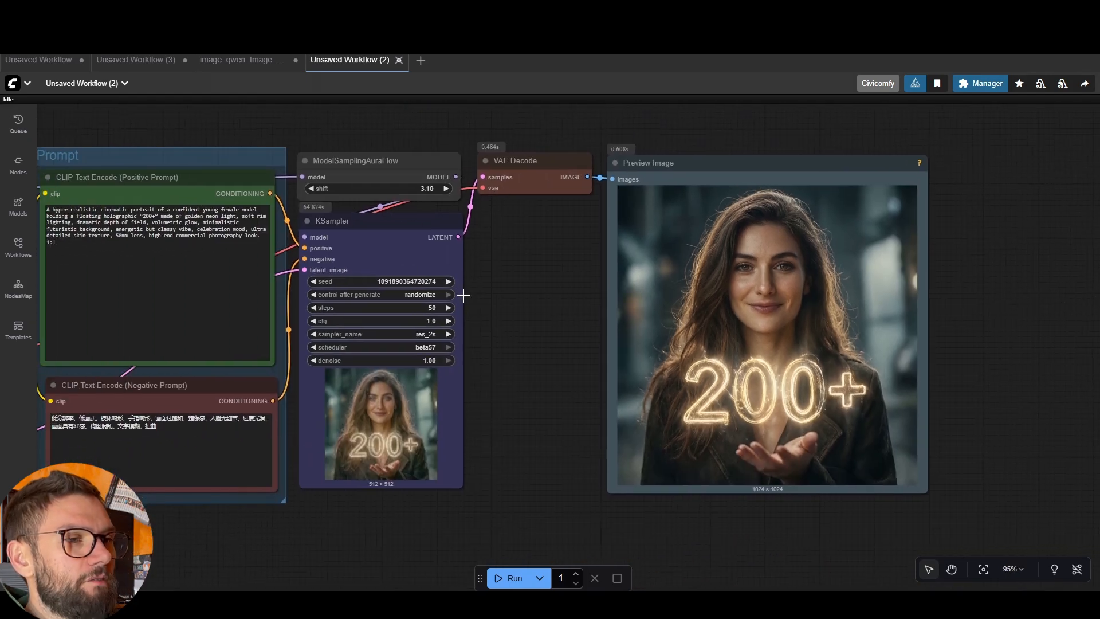
drag(467, 295, 662, 287)
scroll(636, 300, down, 1)
scroll(666, 299, down, 1)
scroll(676, 281, up, 1)
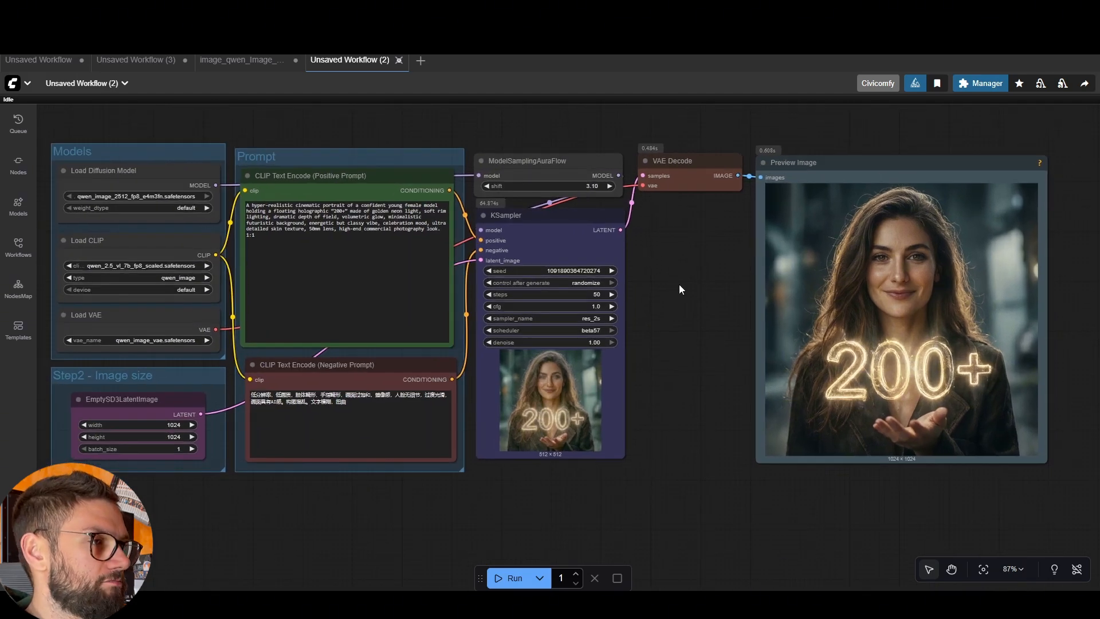
Set the KSampler's sampler to euler and its scheduler to simple, and run the workflow
click(579, 320)
click(584, 123)
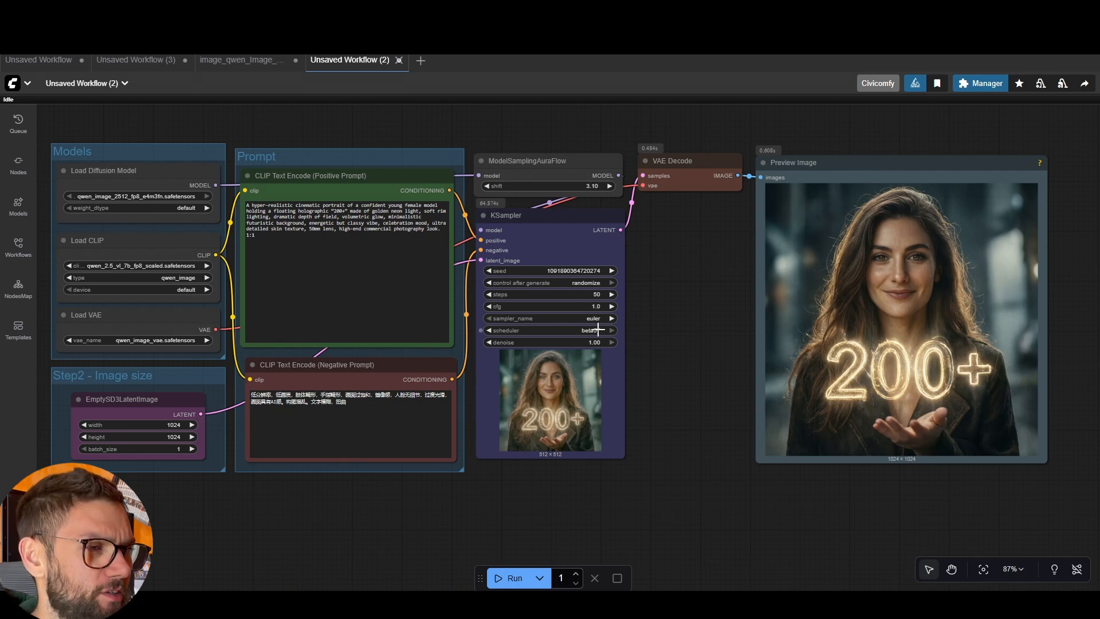
click(598, 330)
click(615, 342)
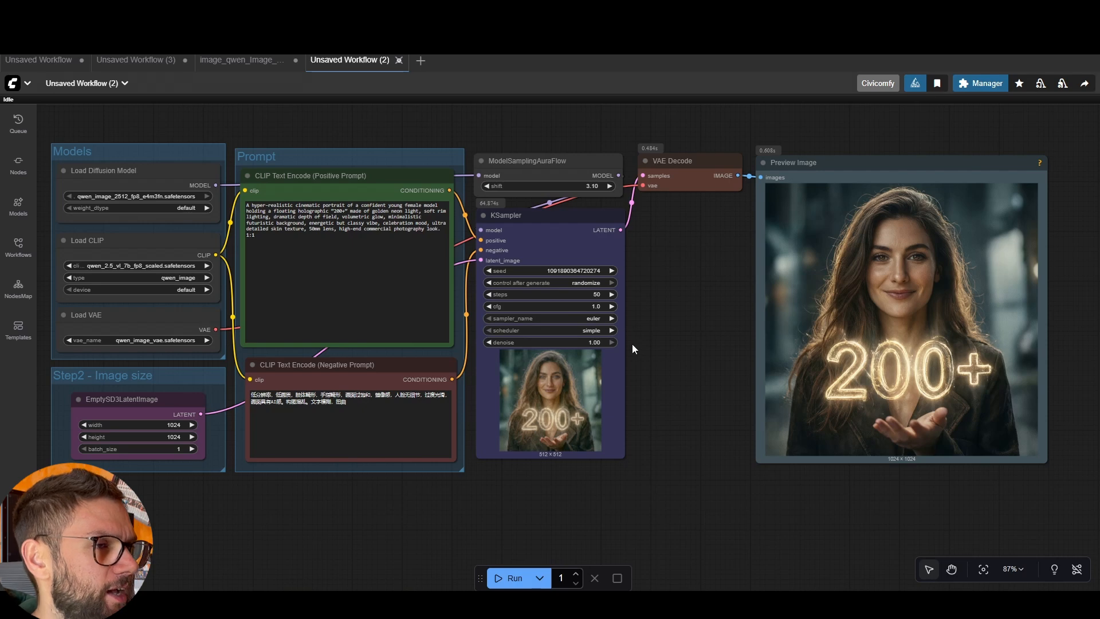
click(513, 577)
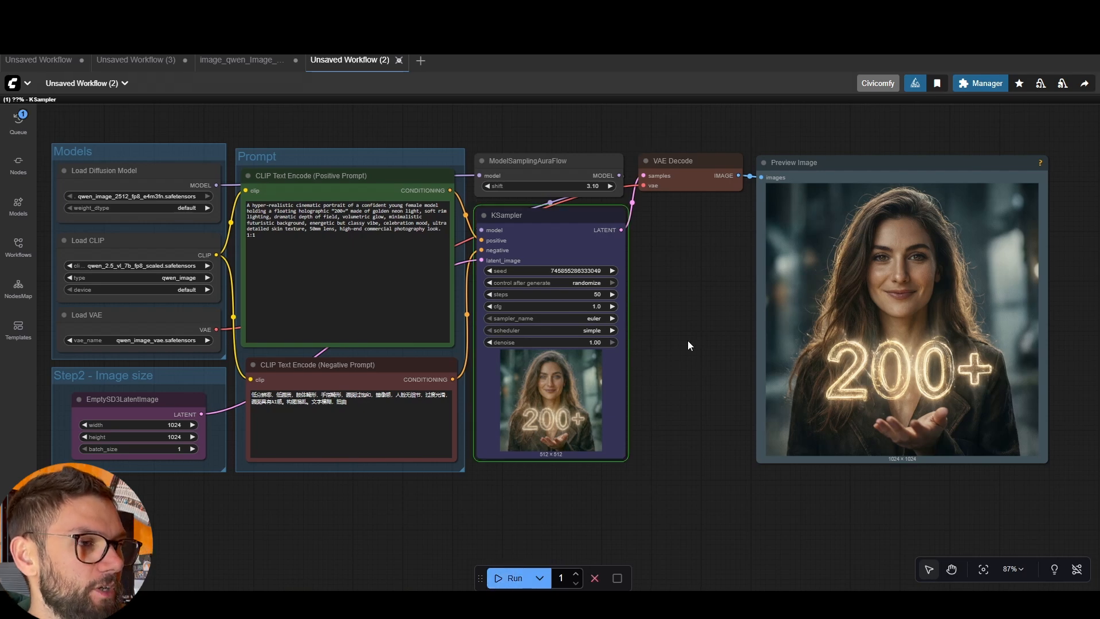
Follow the KSampler's progress and live preview while the euler and simple image is generated
scroll(689, 337, down, 1)
drag(694, 335, 689, 325)
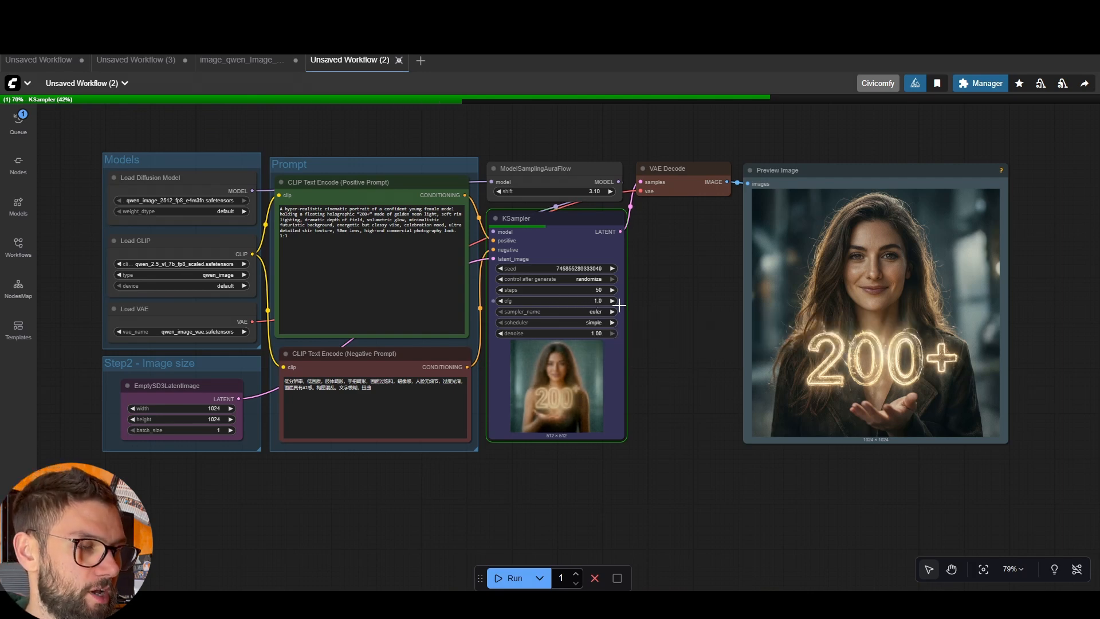
scroll(633, 303, up, 4)
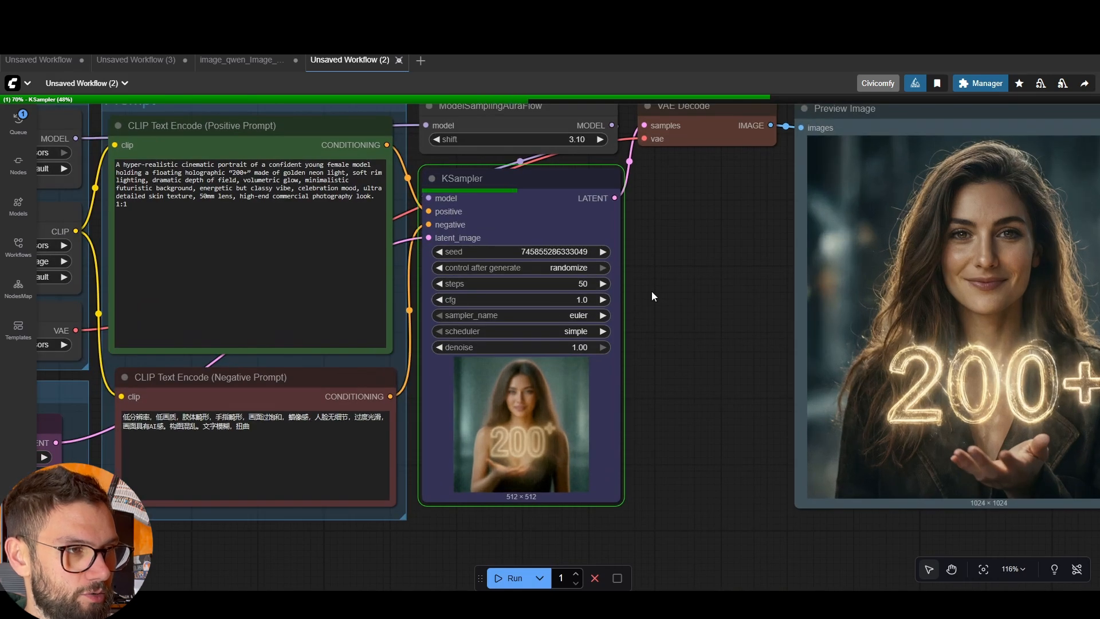
scroll(651, 293, down, 1)
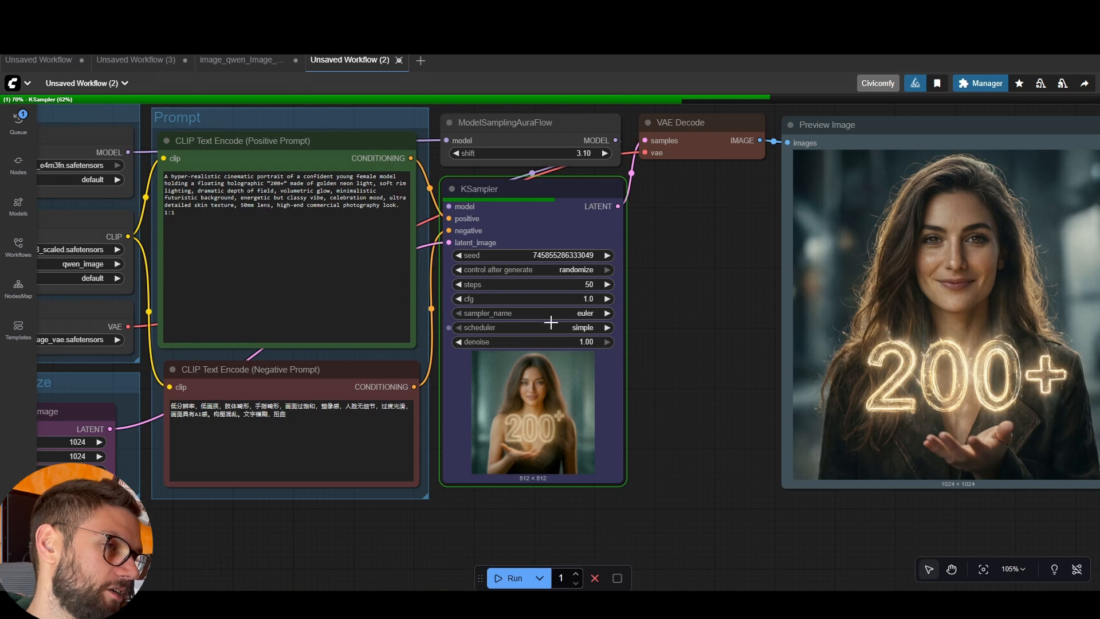
scroll(668, 296, down, 2)
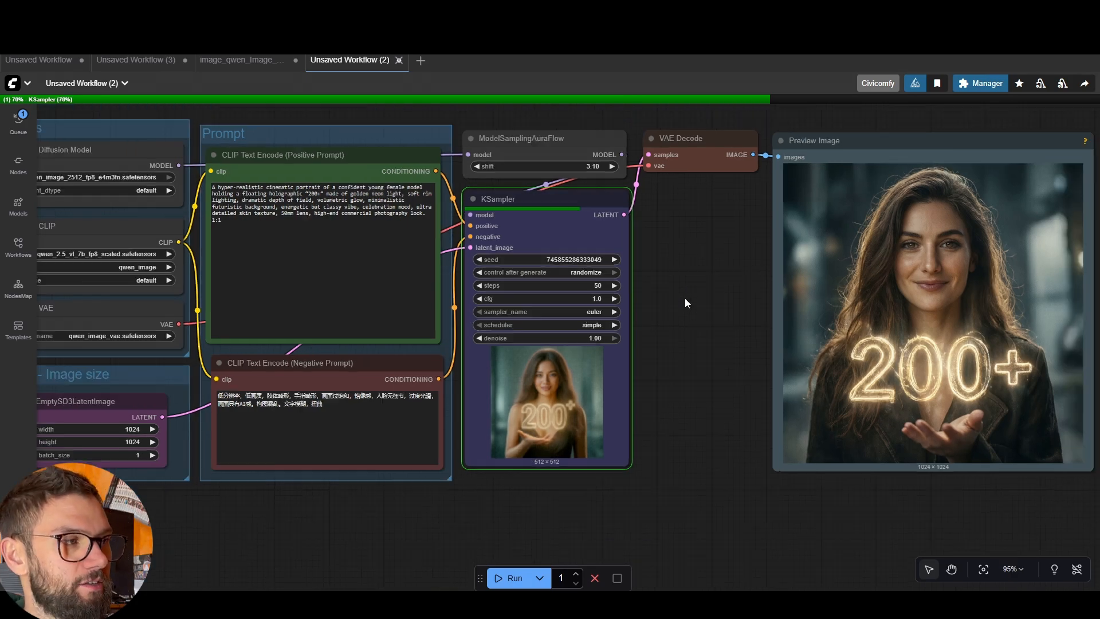
scroll(683, 278, down, 2)
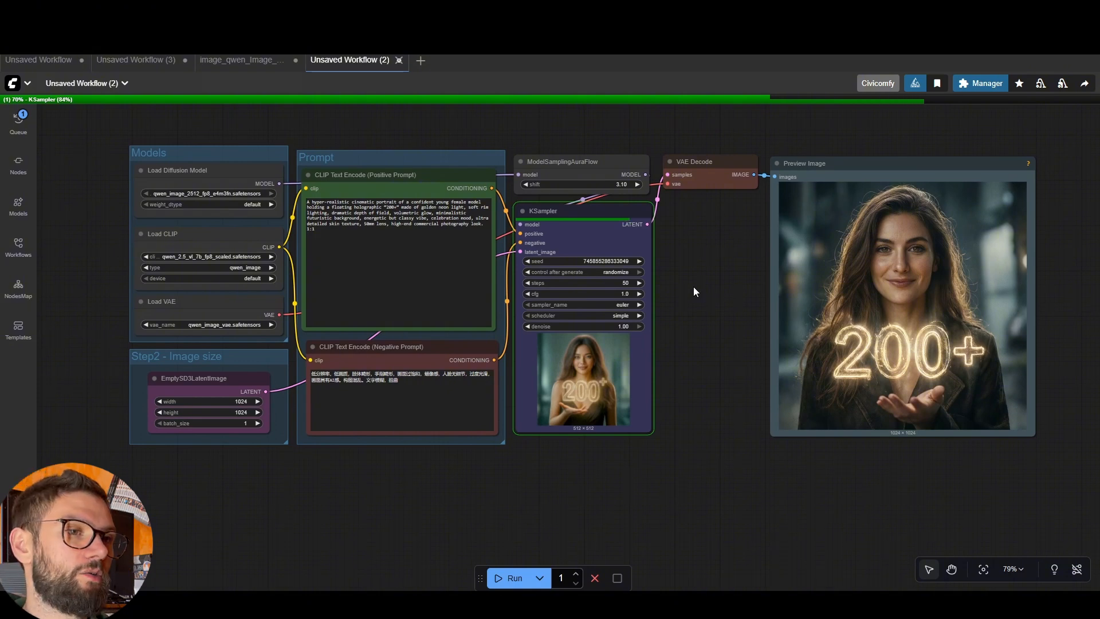
drag(731, 304, 668, 314)
scroll(731, 312, up, 2)
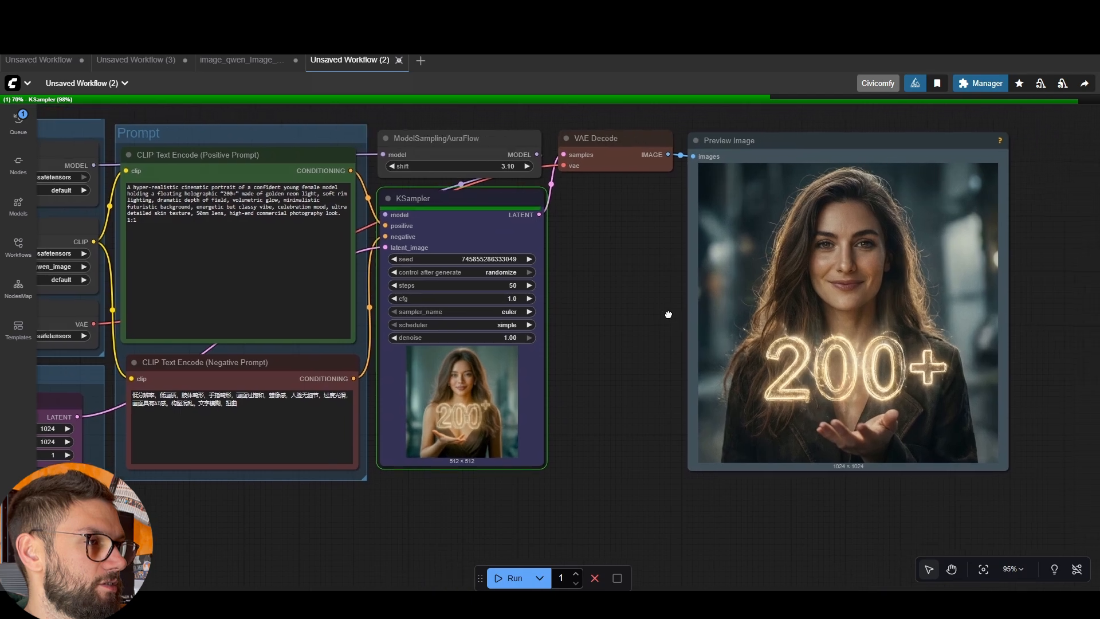
Examine the finished euler and simple portrait up close, including the face and the glowing numbers
scroll(1086, 282, up, 2)
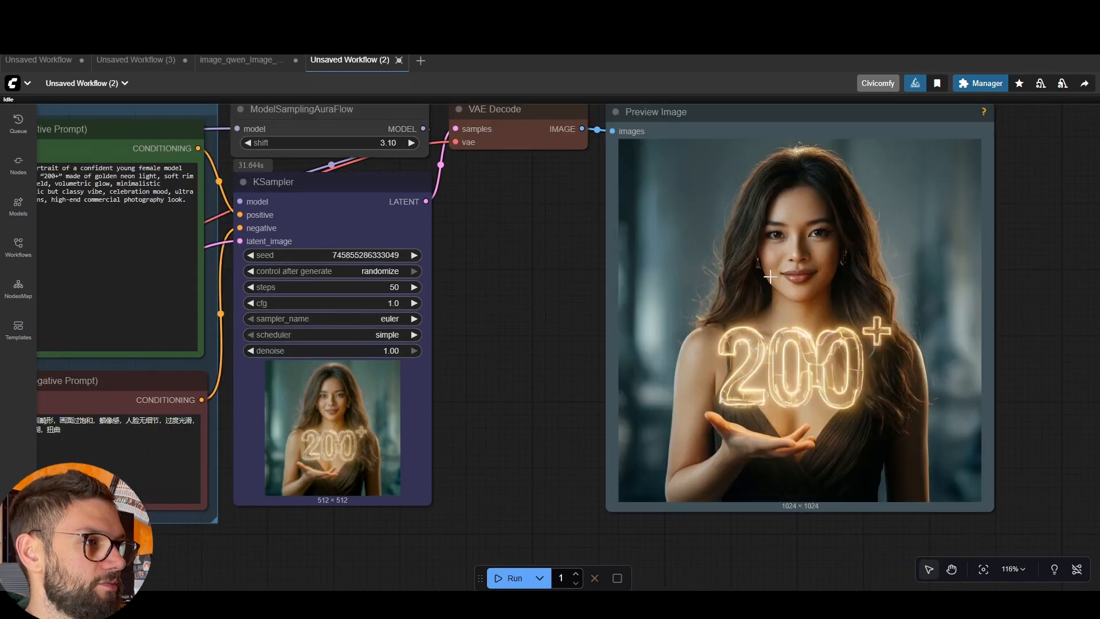
scroll(580, 316, down, 3)
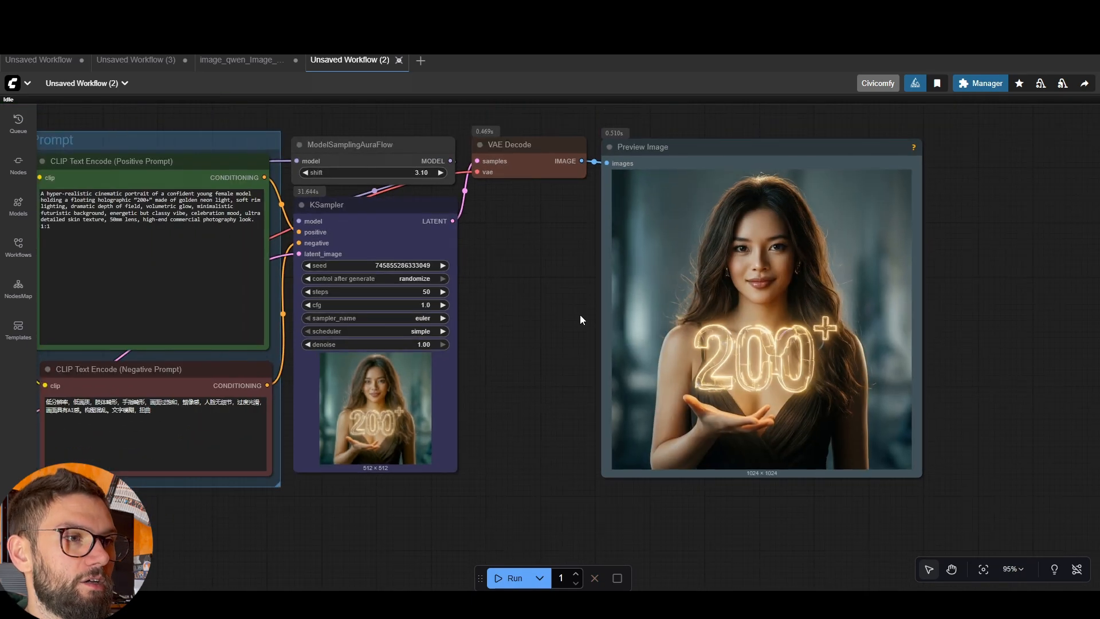
scroll(747, 308, up, 7)
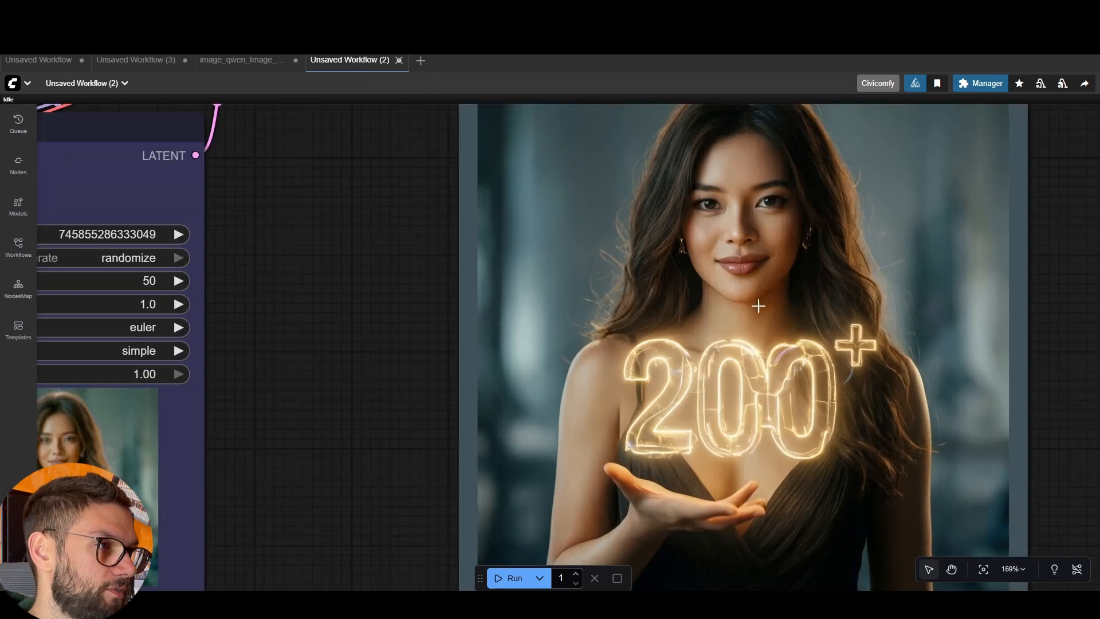
scroll(762, 280, down, 1)
scroll(732, 315, down, 2)
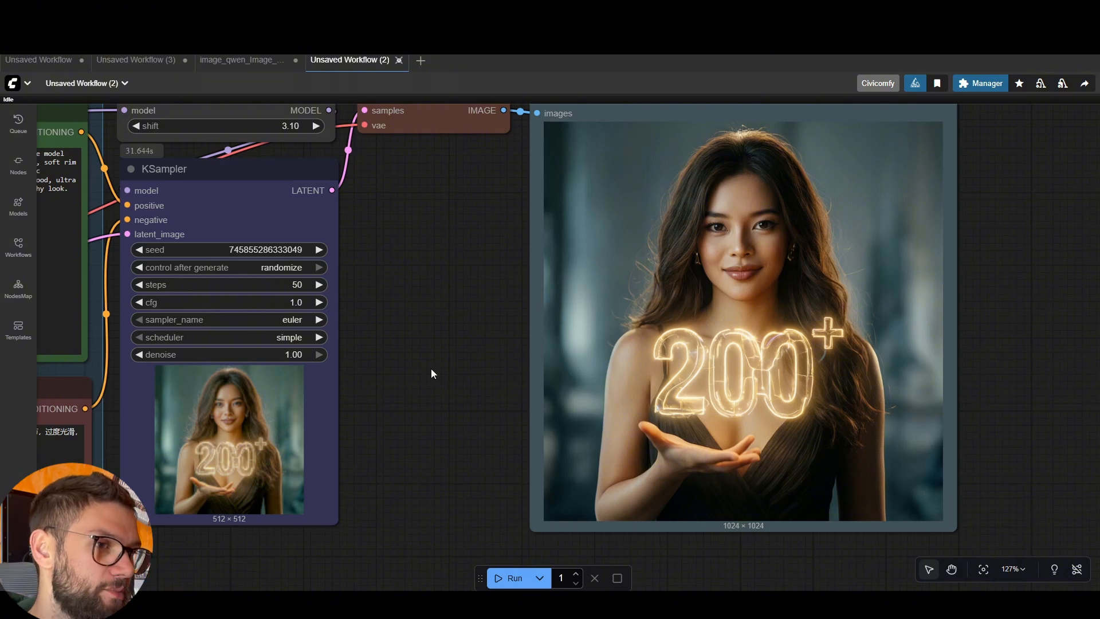
Set the KSampler's sampler_name to res_2s and its scheduler to beta57
click(275, 319)
scroll(339, 401, down, 3)
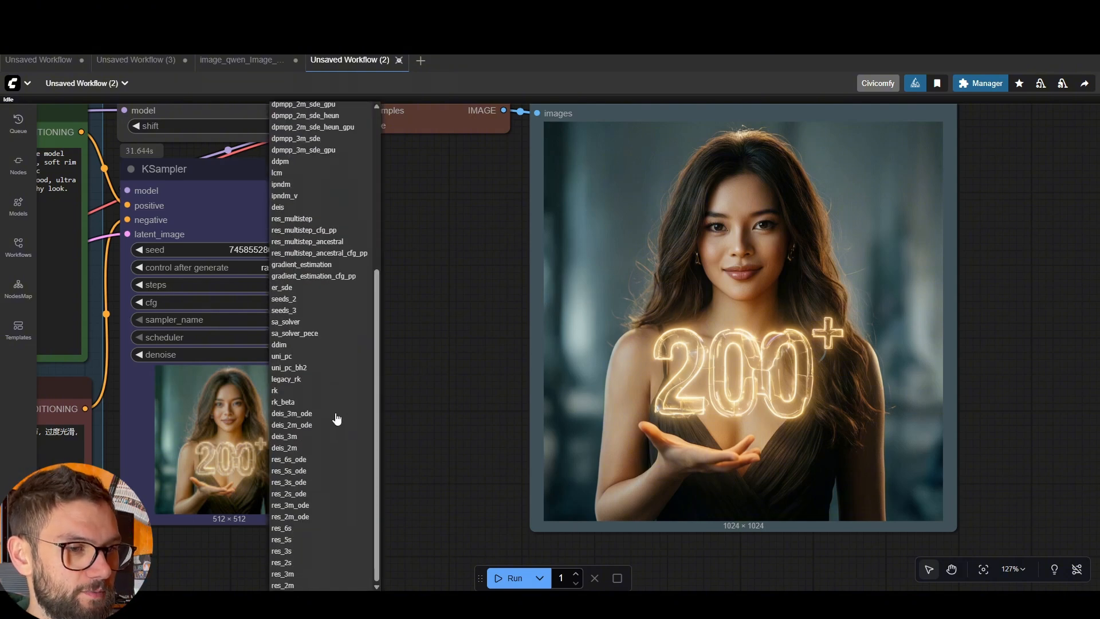
click(295, 562)
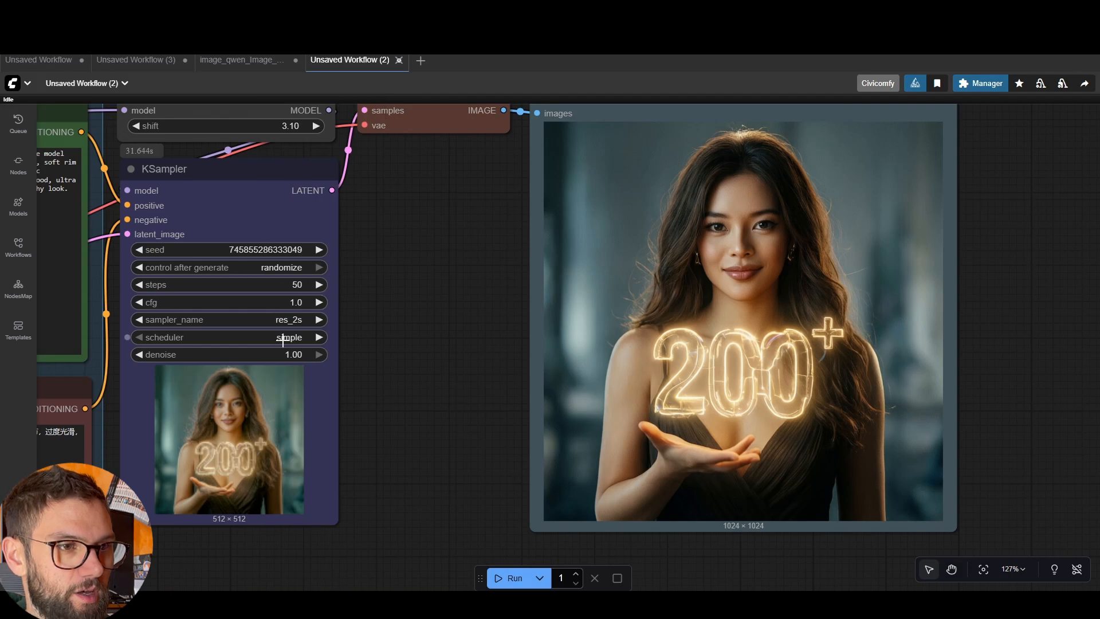
click(283, 338)
click(318, 473)
scroll(424, 369, down, 2)
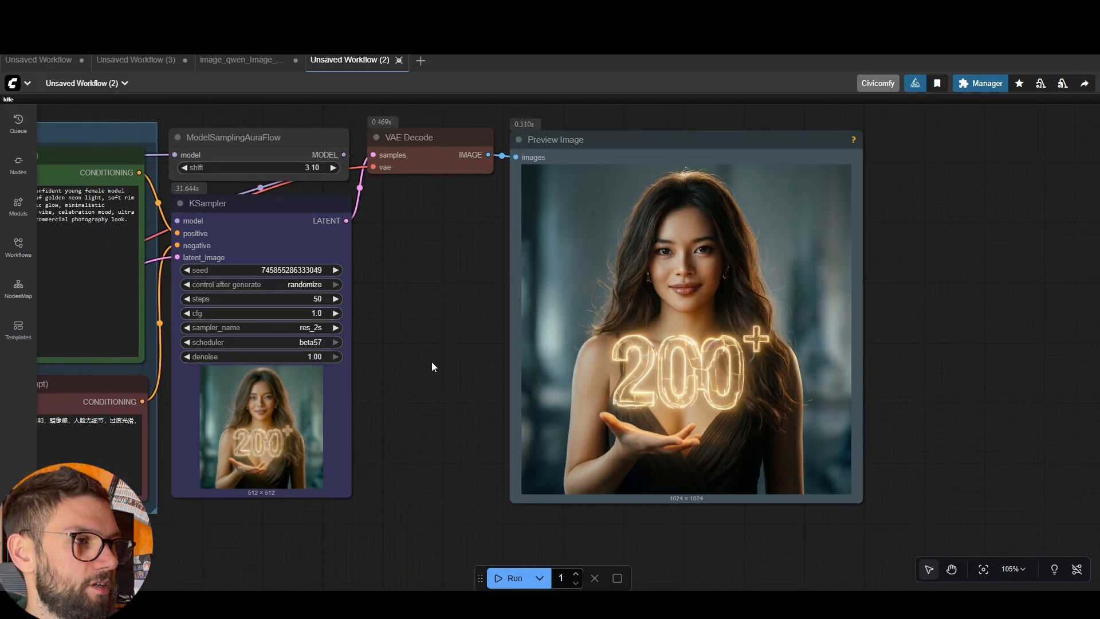
scroll(432, 367, down, 3)
drag(456, 344, 636, 310)
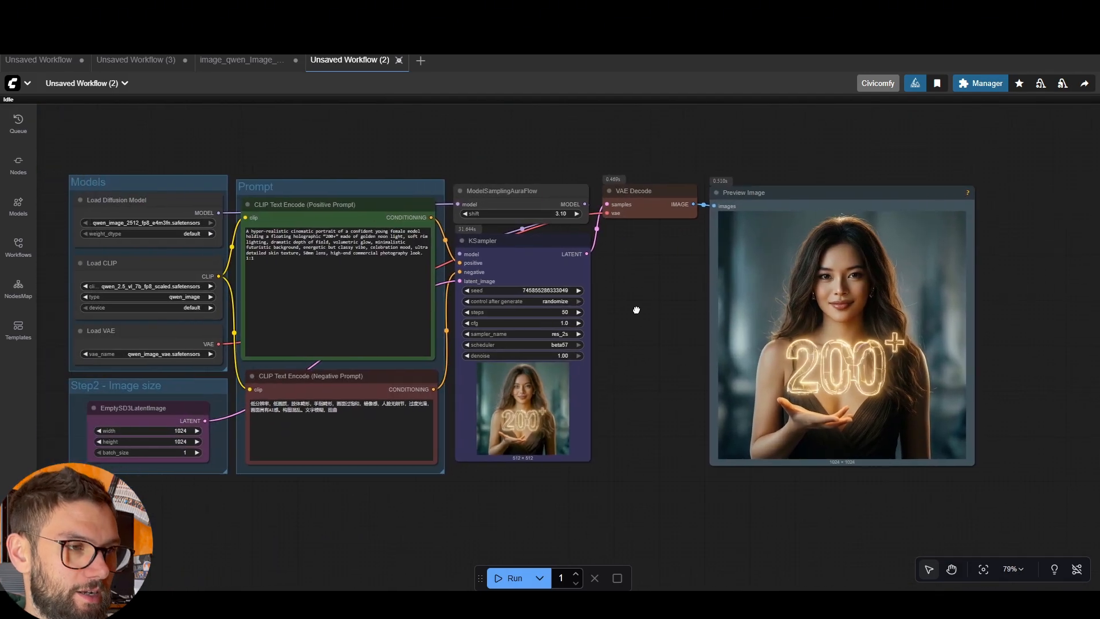
scroll(637, 309, up, 2)
scroll(636, 321, down, 2)
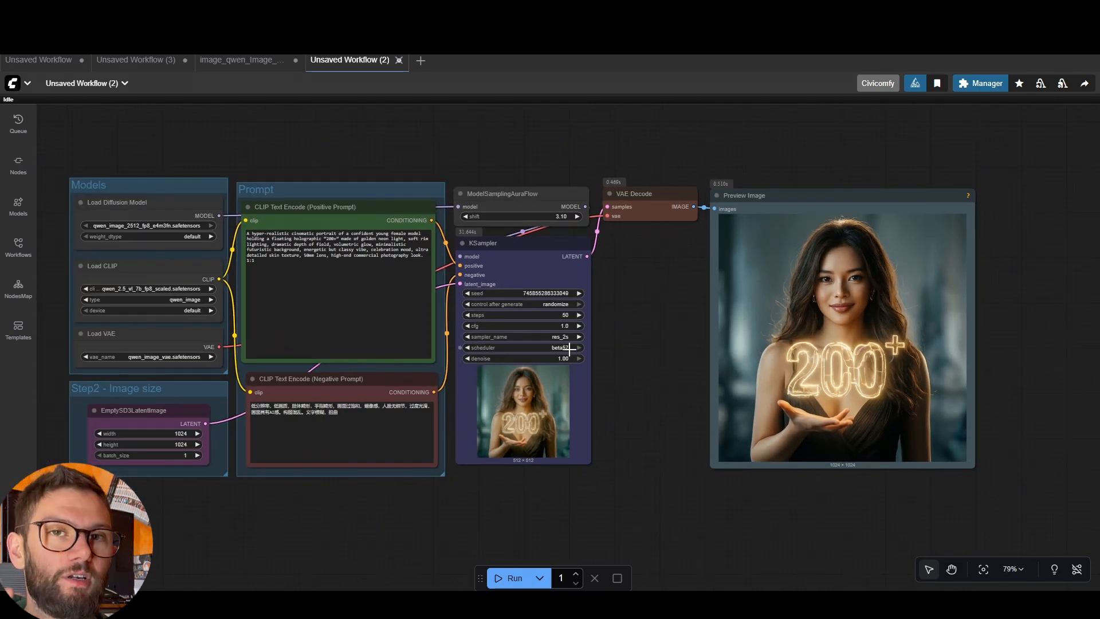
Search the custom nodes manager for "res4", check the RES4LYF entry, and return to the workflow
click(983, 86)
click(511, 229)
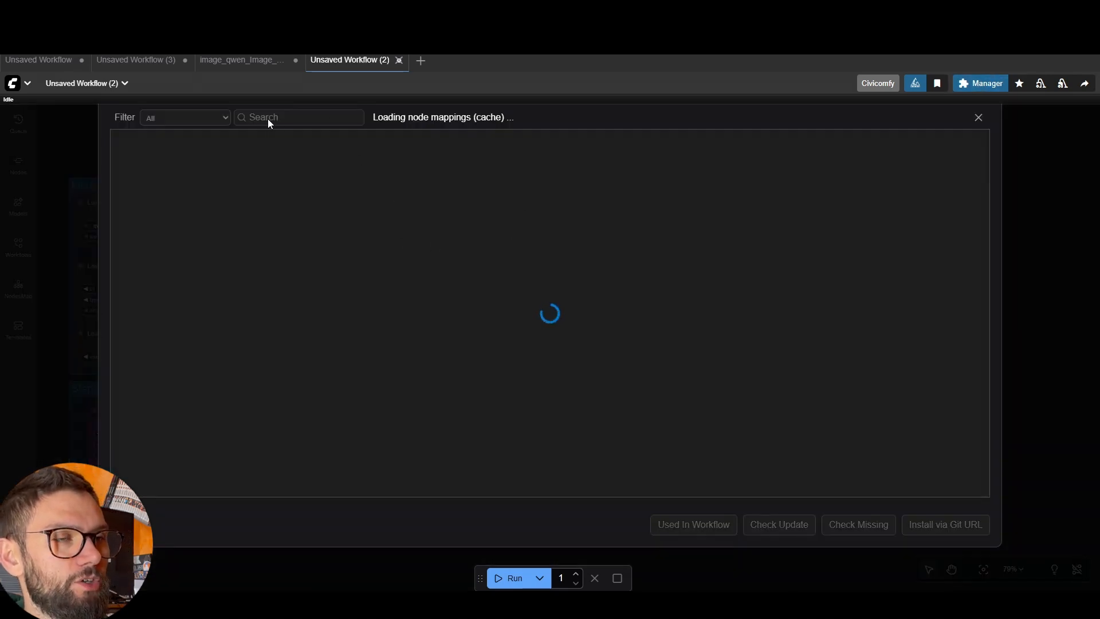
text(res4)
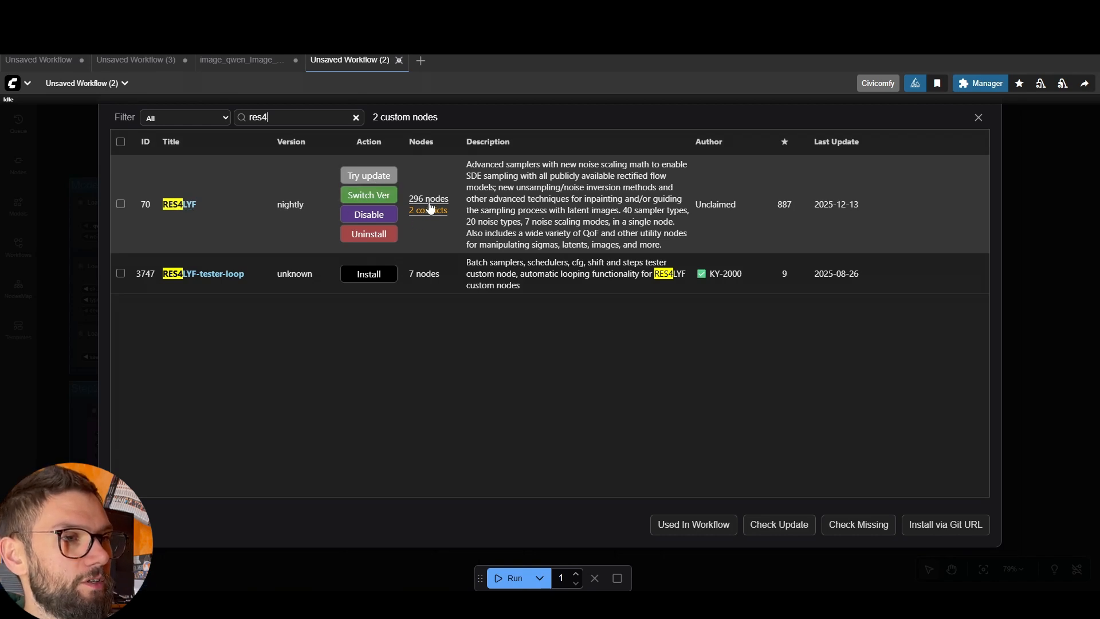
click(978, 117)
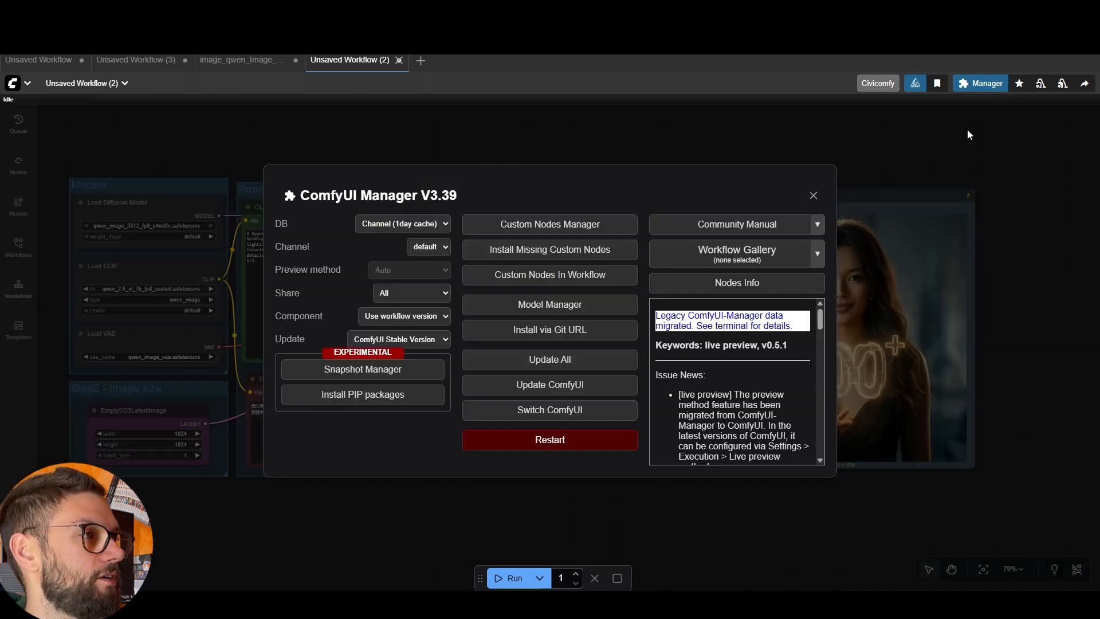
click(813, 196)
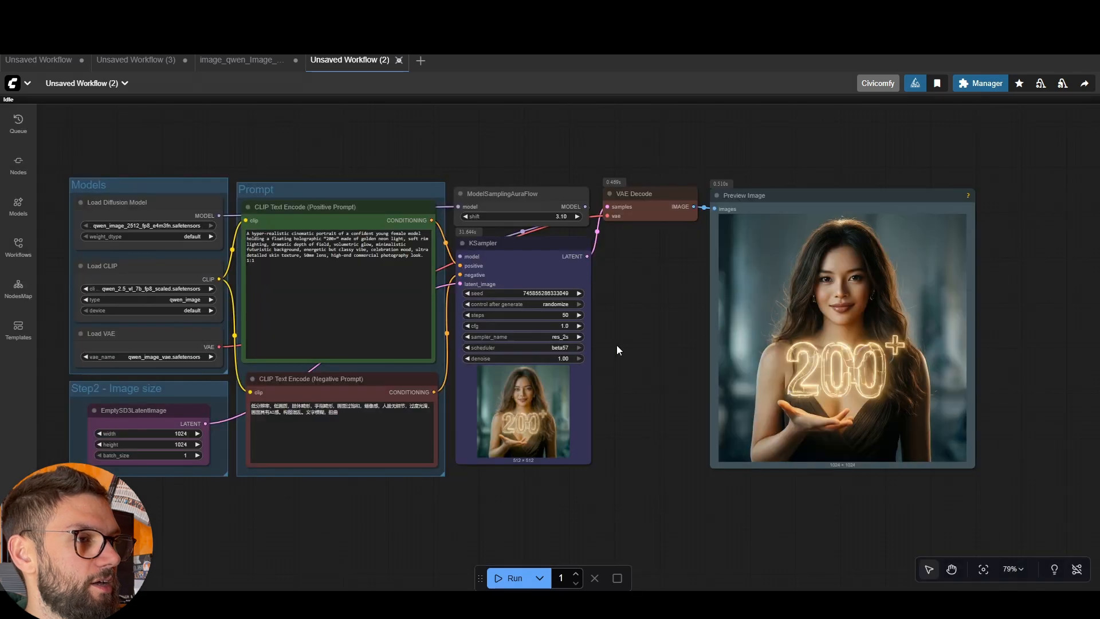
Review the KSampler's sampler and scheduler choices alongside the whole workflow, keeping res_2s and beta57
click(549, 337)
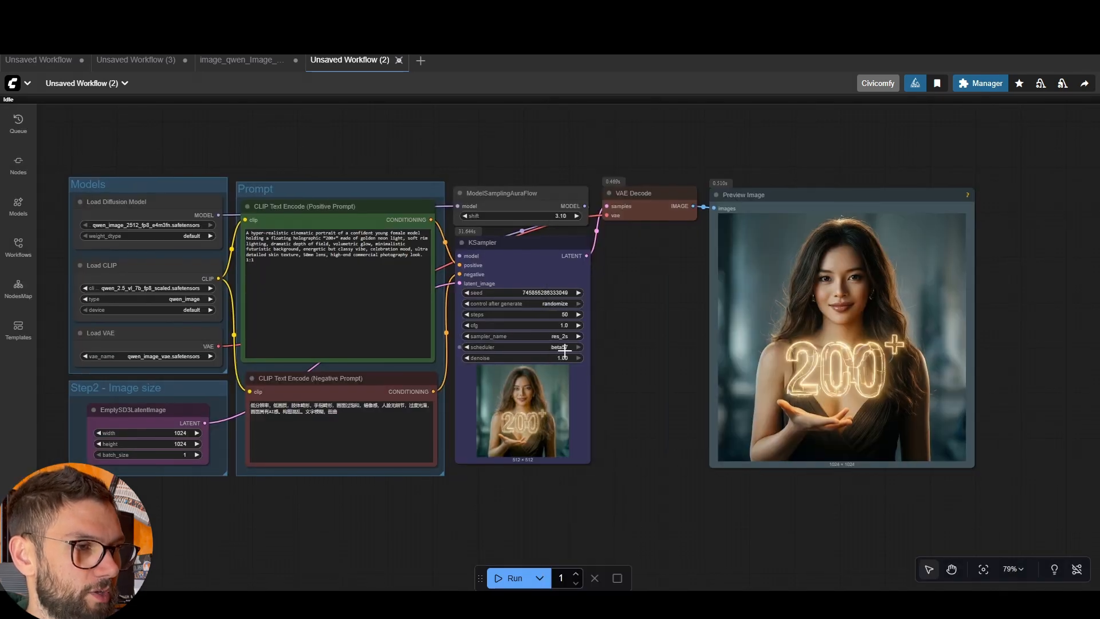
click(564, 347)
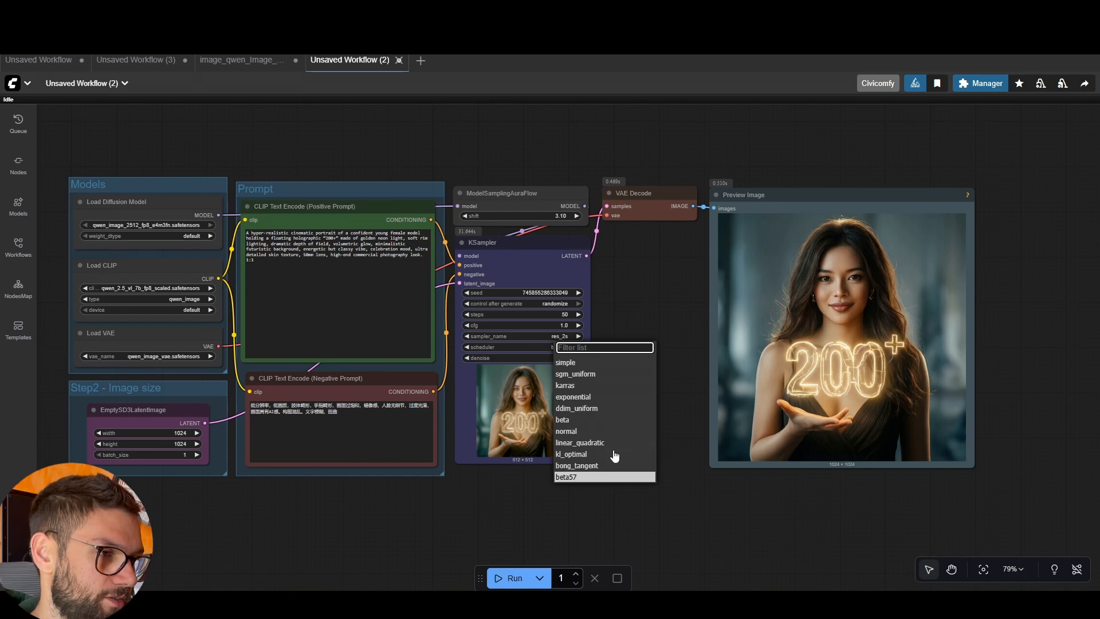
scroll(650, 348, down, 2)
drag(637, 341, 669, 342)
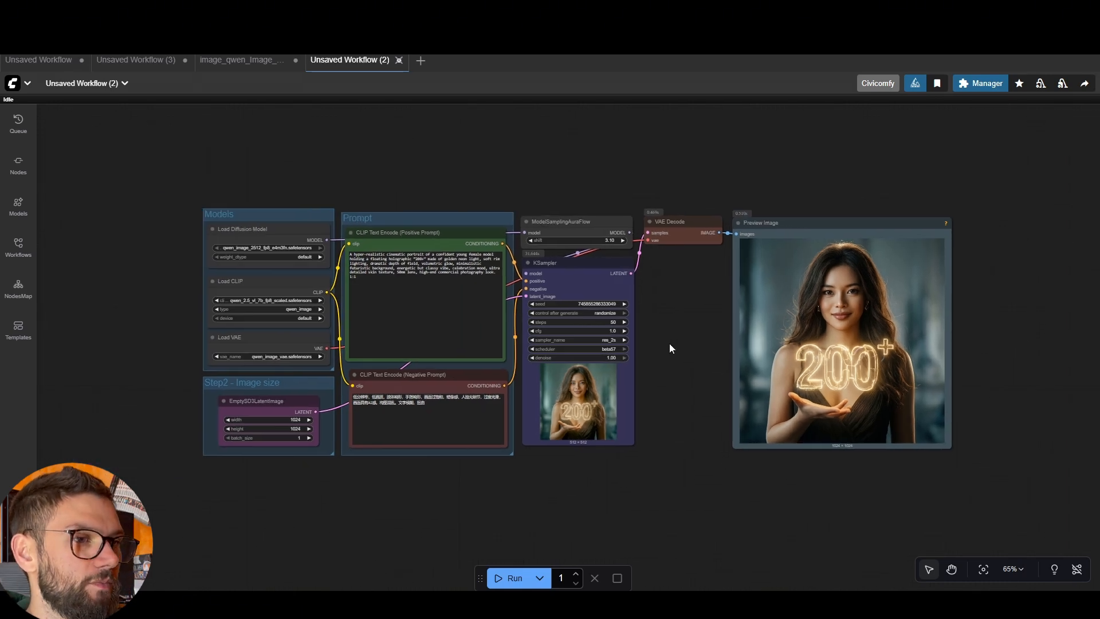
scroll(646, 355, up, 1)
scroll(678, 348, up, 2)
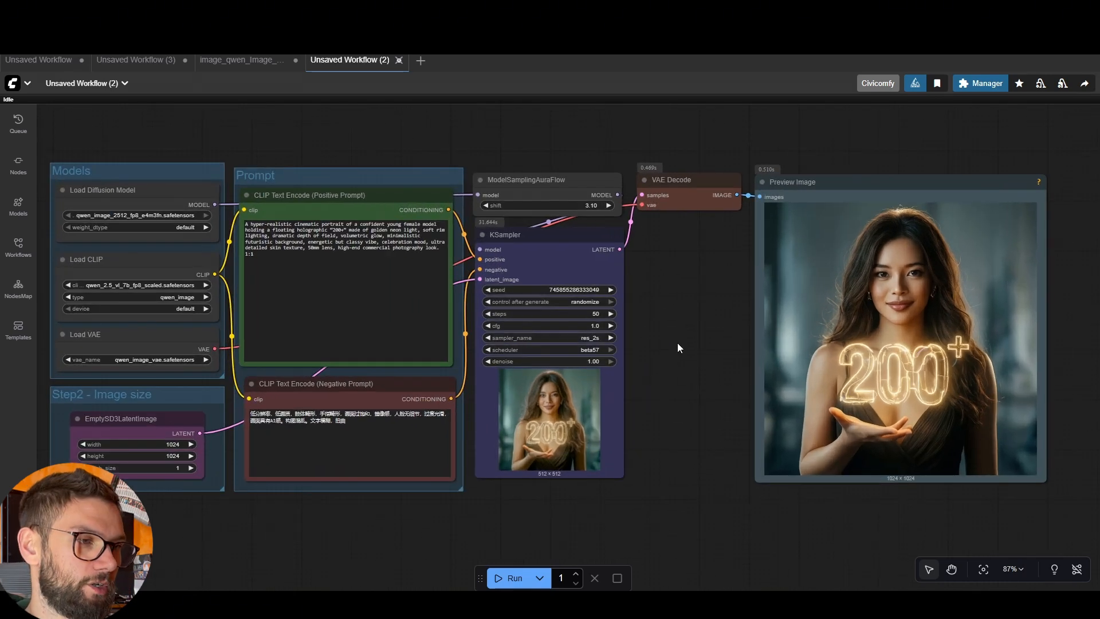
scroll(678, 344, down, 1)
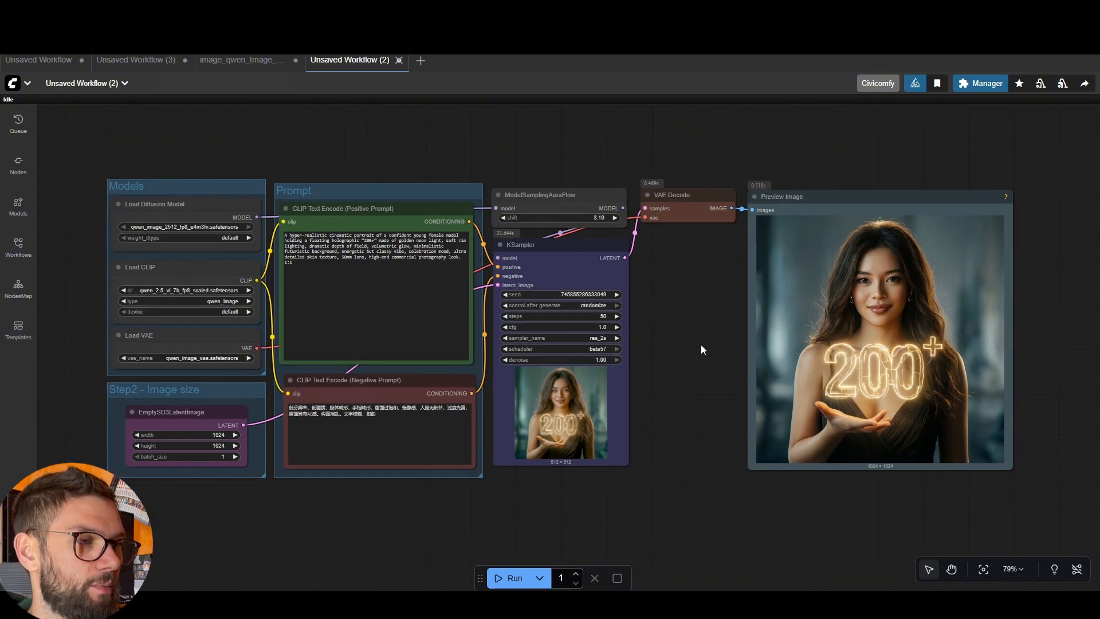
View the earlier portrait with the dark jacket from the queue history at full size, and close the history
click(18, 122)
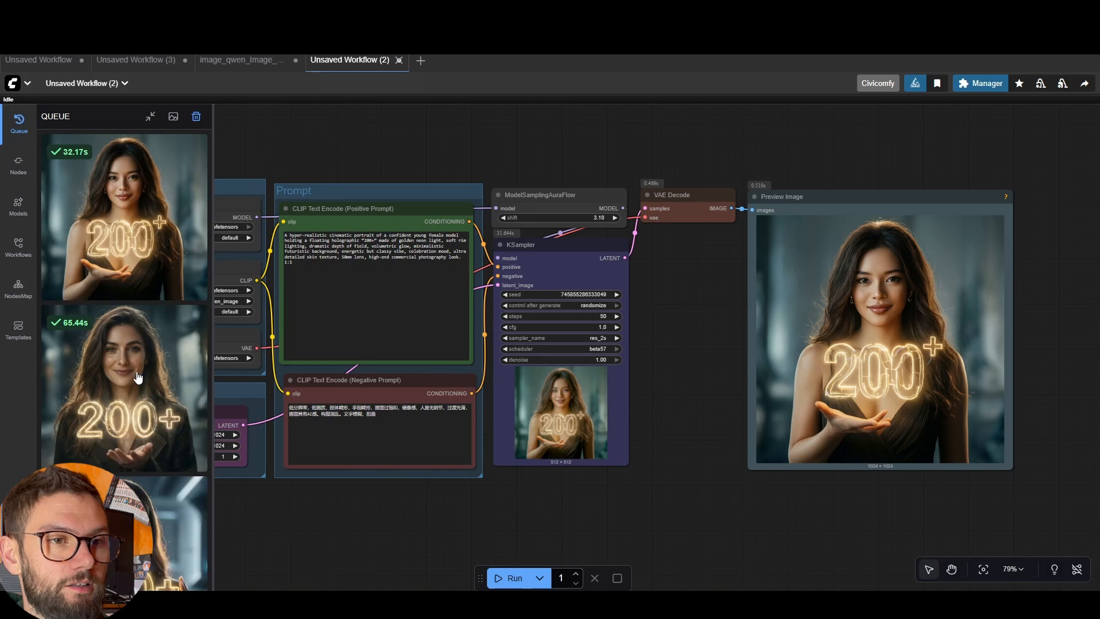
click(135, 373)
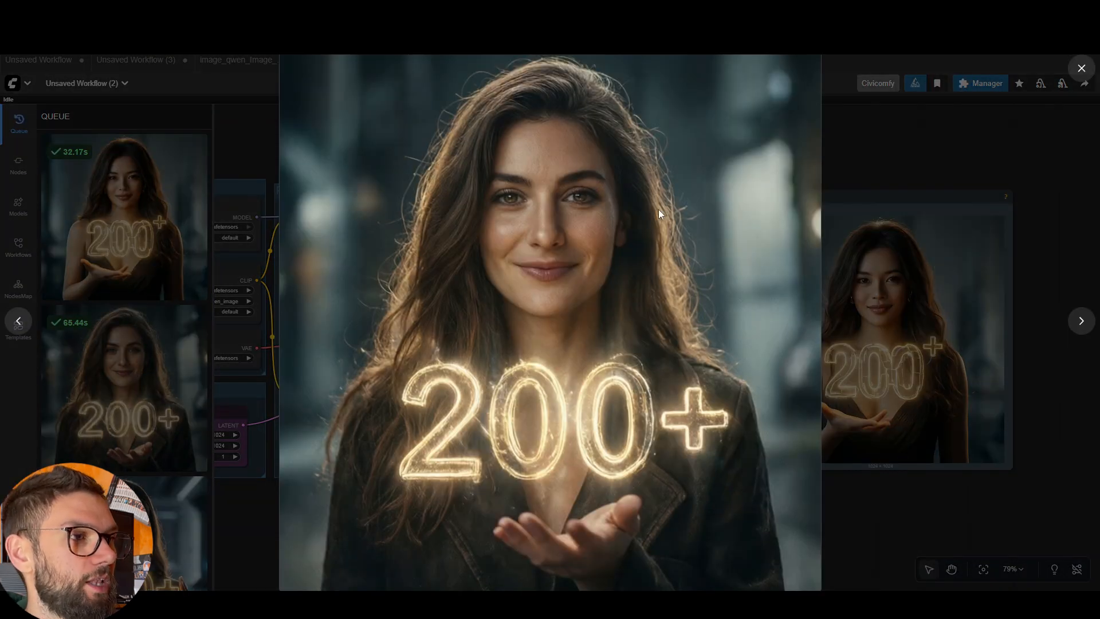
key(Escape)
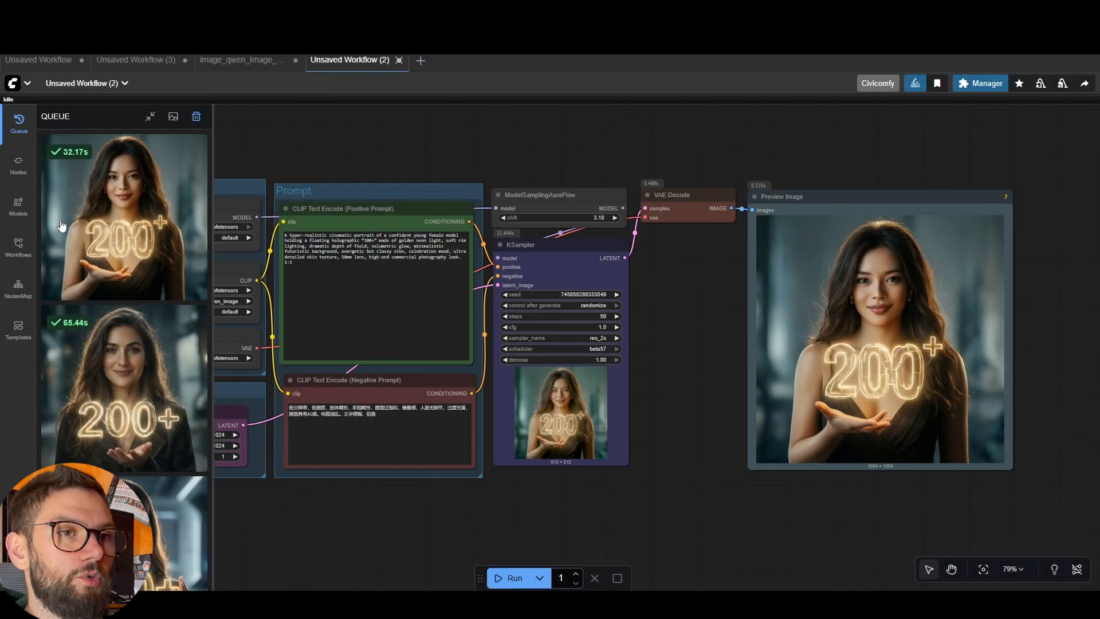
click(19, 122)
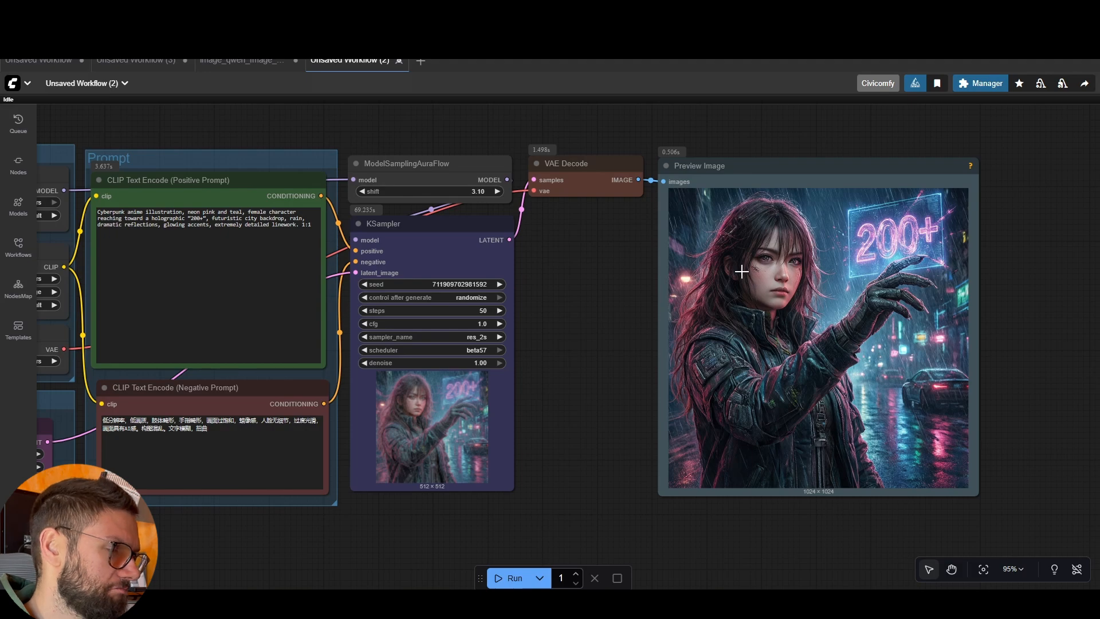
Examine the cyberpunk anime image with the neon 200+ sign together with its prompt and KSampler settings
scroll(590, 304, down, 1)
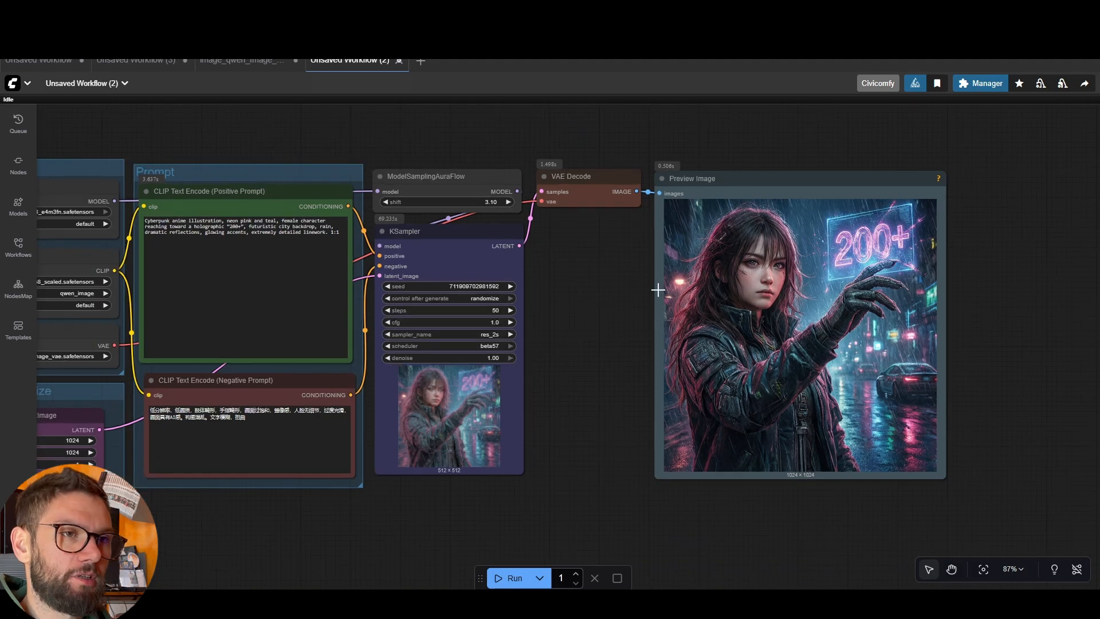
scroll(658, 290, down, 2)
drag(606, 295, 704, 294)
scroll(635, 303, up, 1)
scroll(681, 296, up, 1)
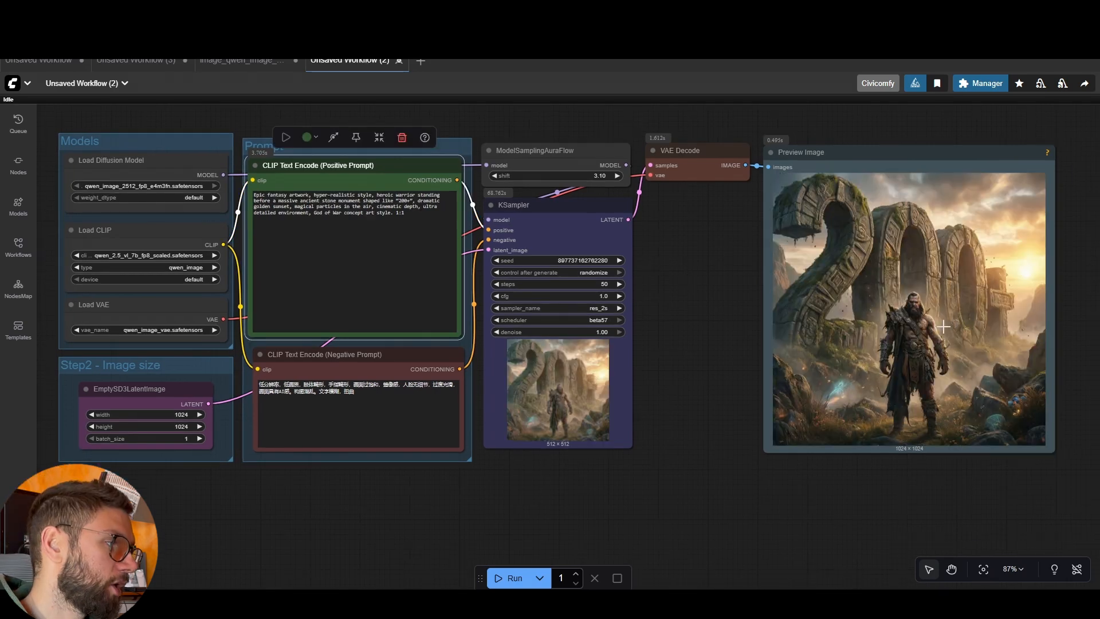
Examine the fantasy warrior image with the stone 200+ monument up close and compare it with the sampler settings
scroll(727, 325, up, 3)
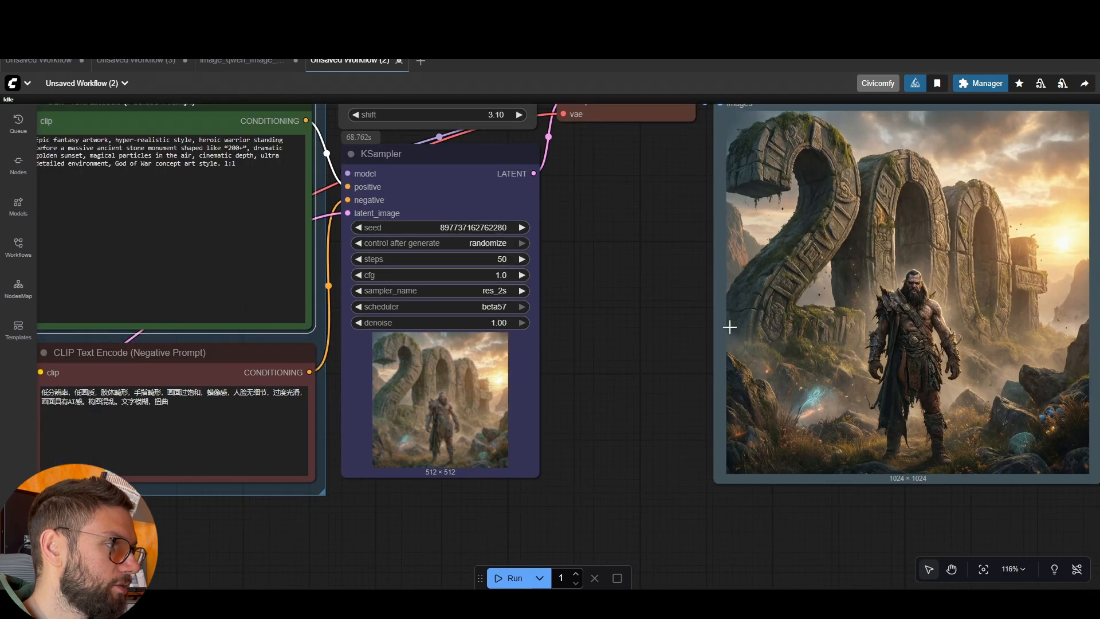
drag(727, 324, 581, 333)
scroll(564, 293, down, 1)
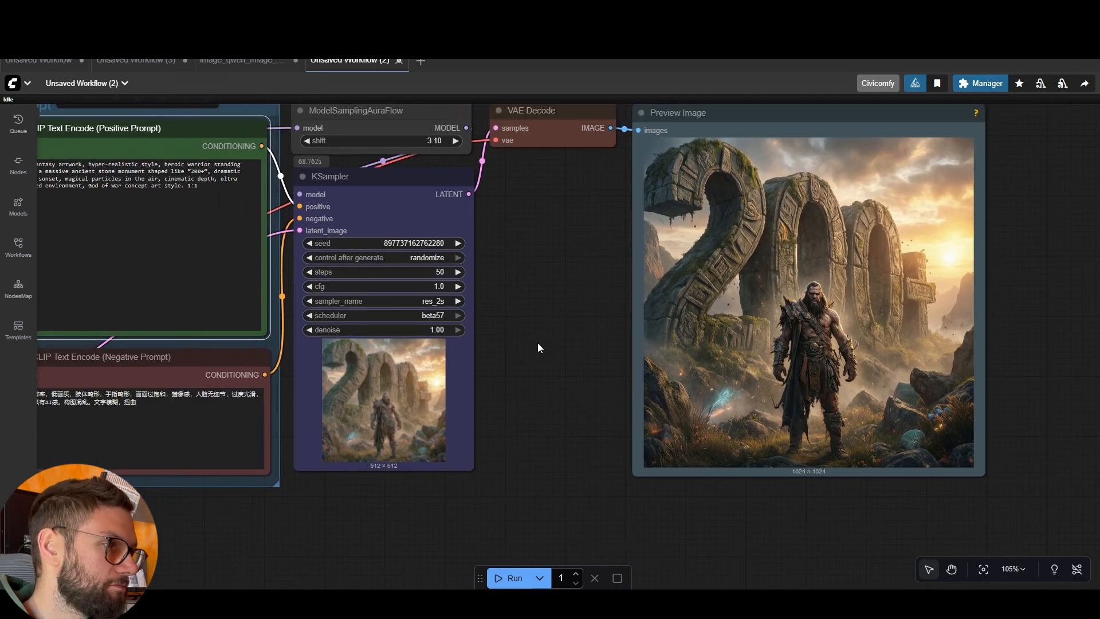
scroll(818, 310, up, 2)
scroll(784, 309, down, 2)
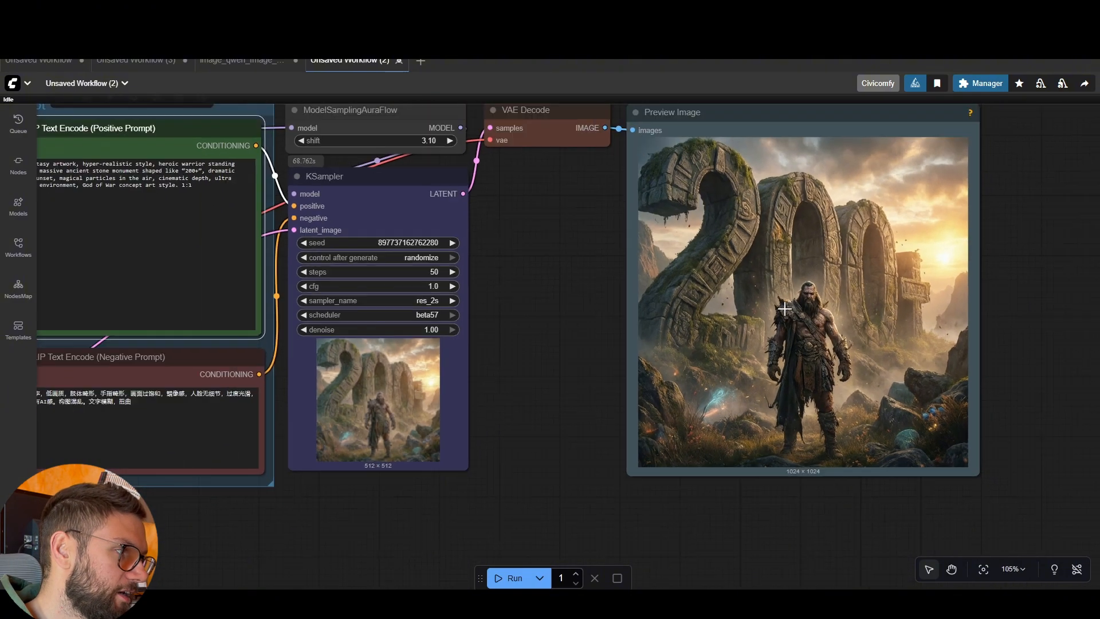
scroll(784, 309, down, 2)
drag(557, 293, 590, 291)
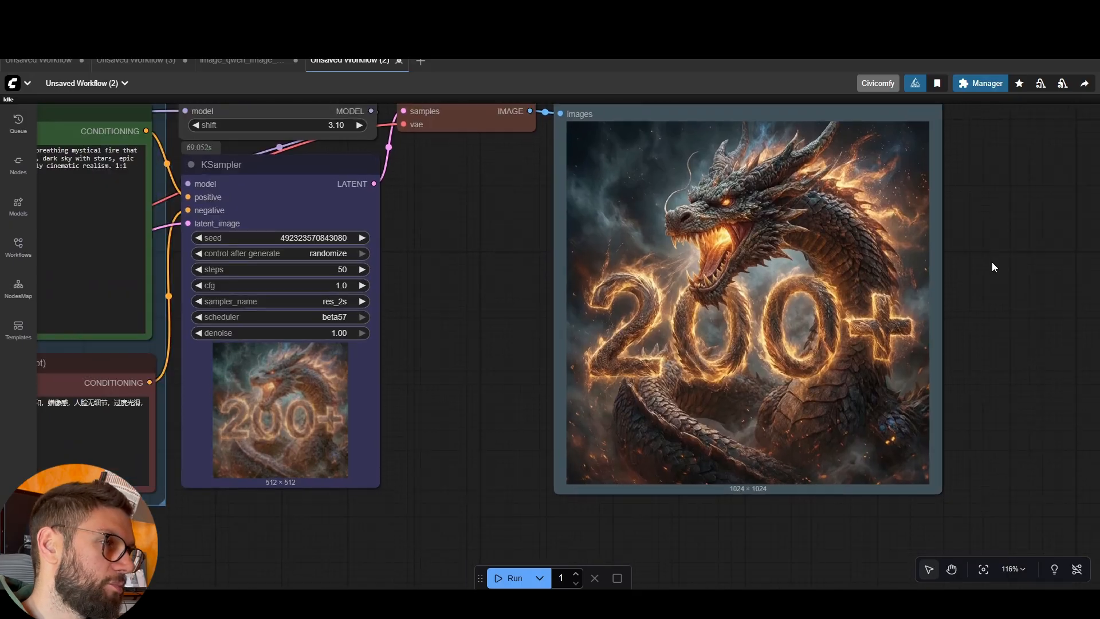
Examine the fire-breathing dragon image up close, including the scales and the burning 200+ lettering
scroll(992, 262, up, 3)
scroll(977, 283, up, 2)
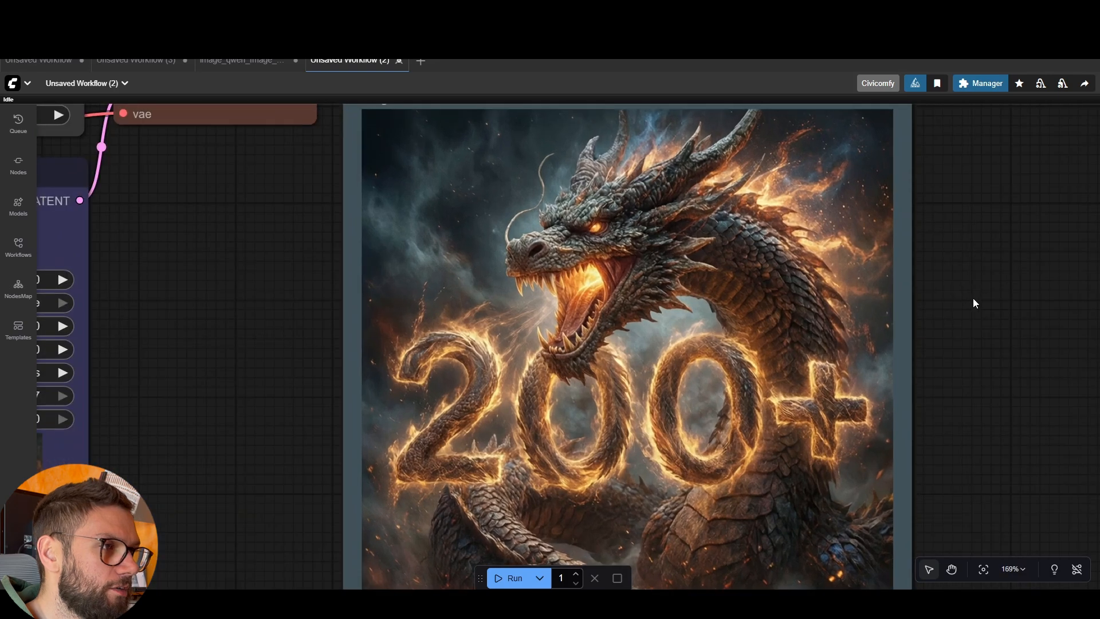
scroll(969, 219, down, 1)
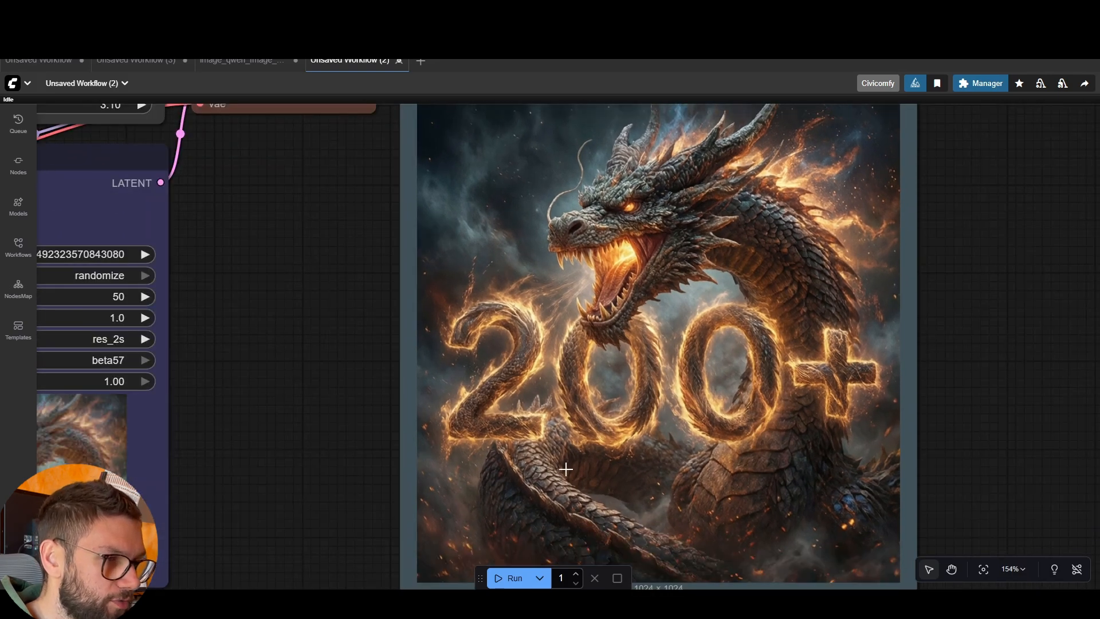
scroll(949, 291, down, 1)
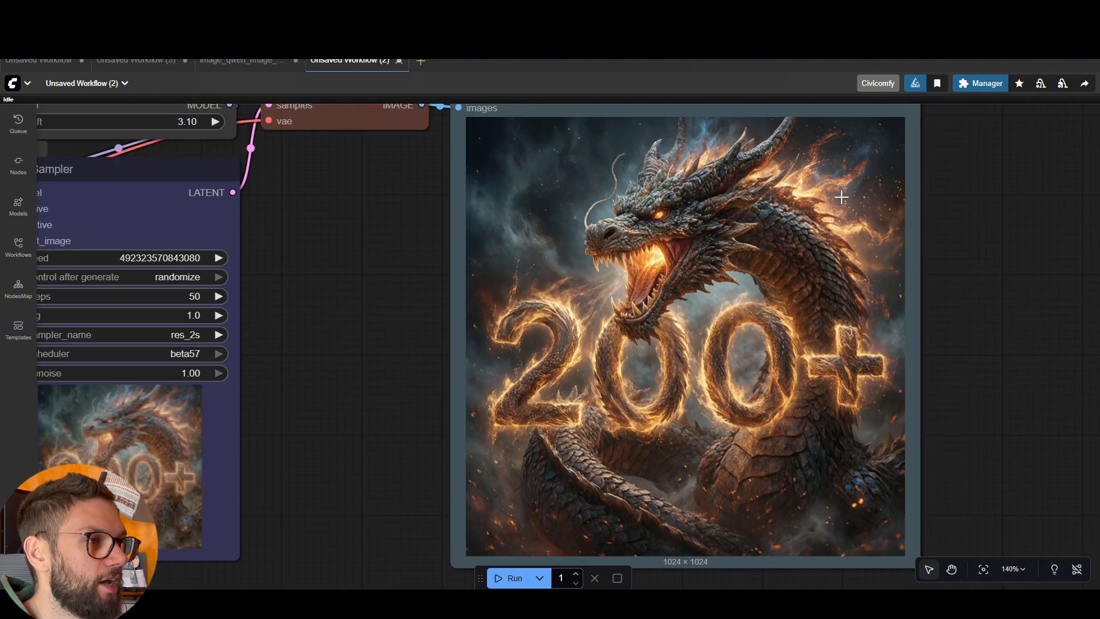
Read the dragon scene's positive prompt and compare it with the KSampler settings and the finished image
scroll(834, 288, down, 2)
drag(390, 318, 490, 326)
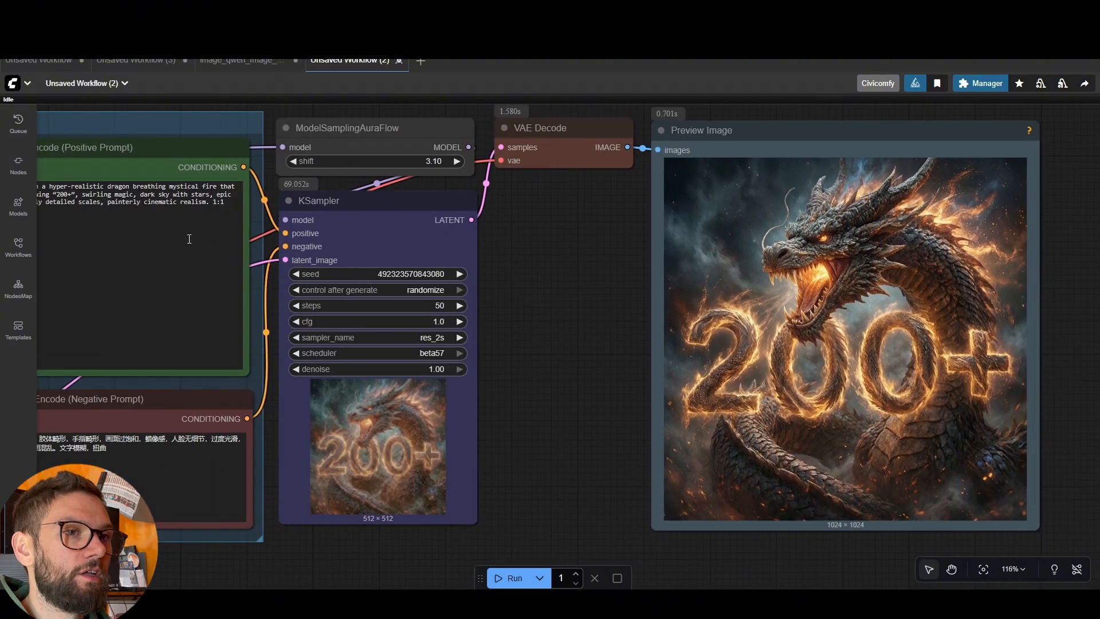
drag(562, 258, 610, 278)
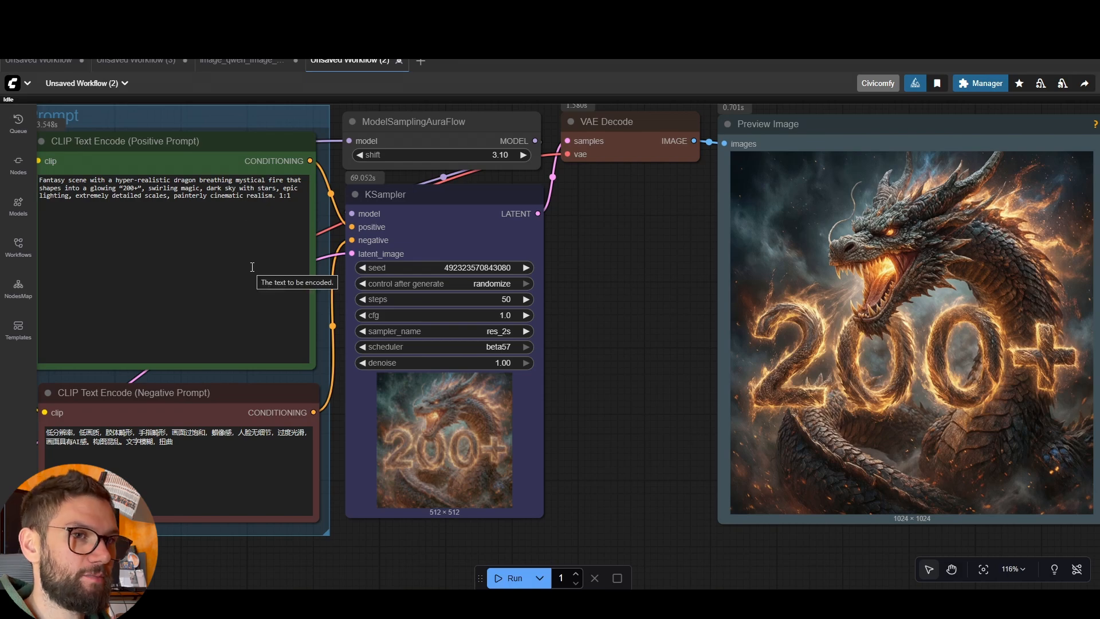
scroll(662, 304, down, 1)
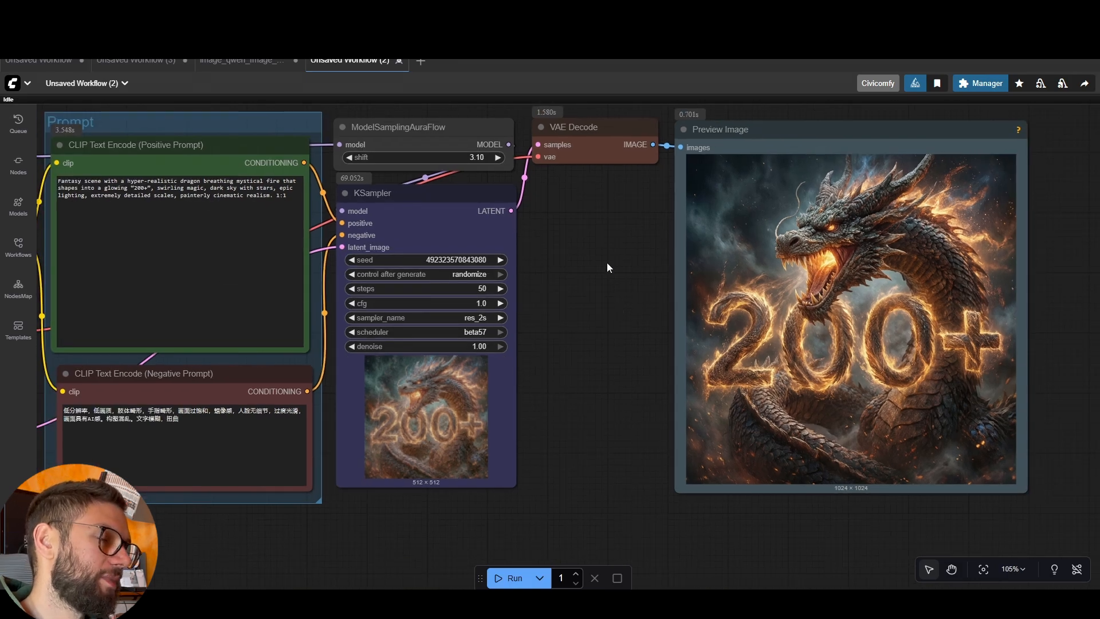
scroll(610, 261, down, 3)
drag(631, 264, 662, 248)
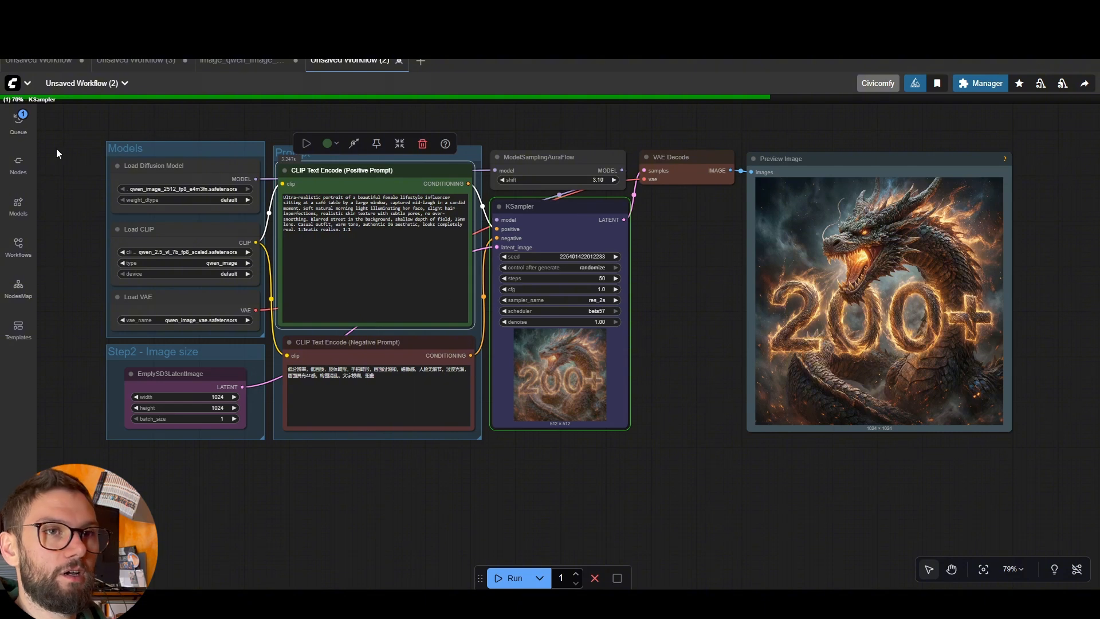
Check the queue for the running lifestyle portrait's live preview and the generation times of the previous images
click(487, 118)
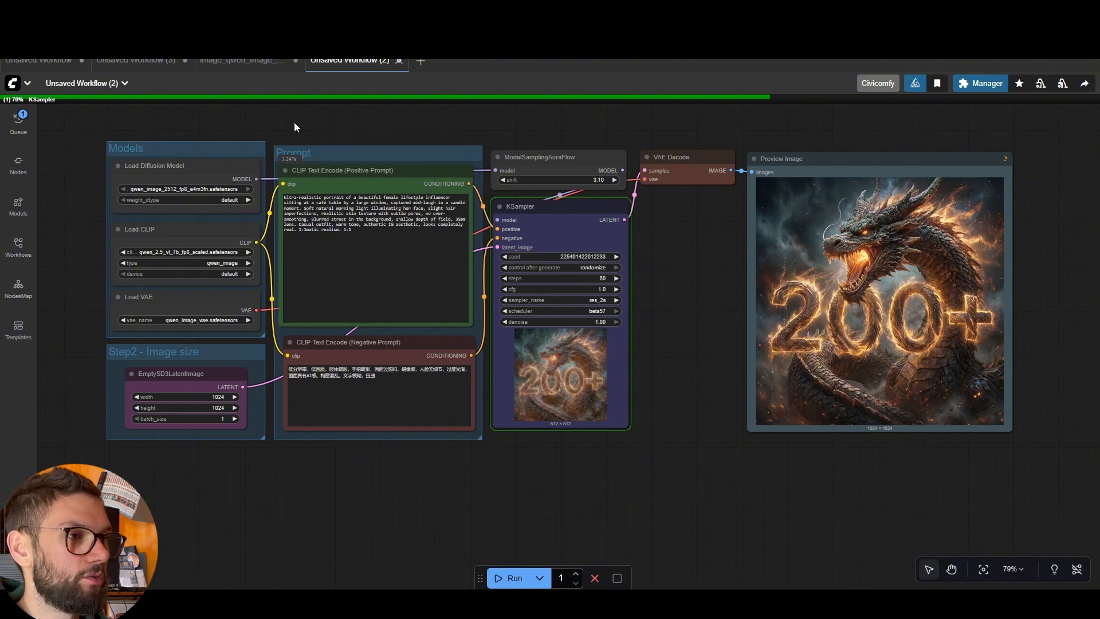
click(19, 121)
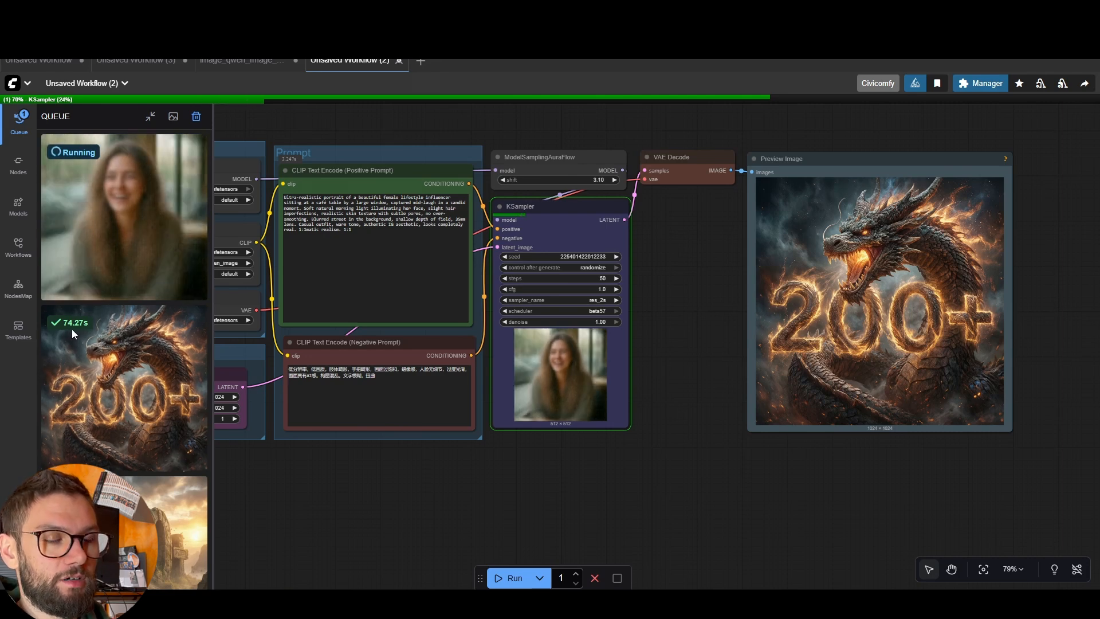
scroll(93, 423, down, 1)
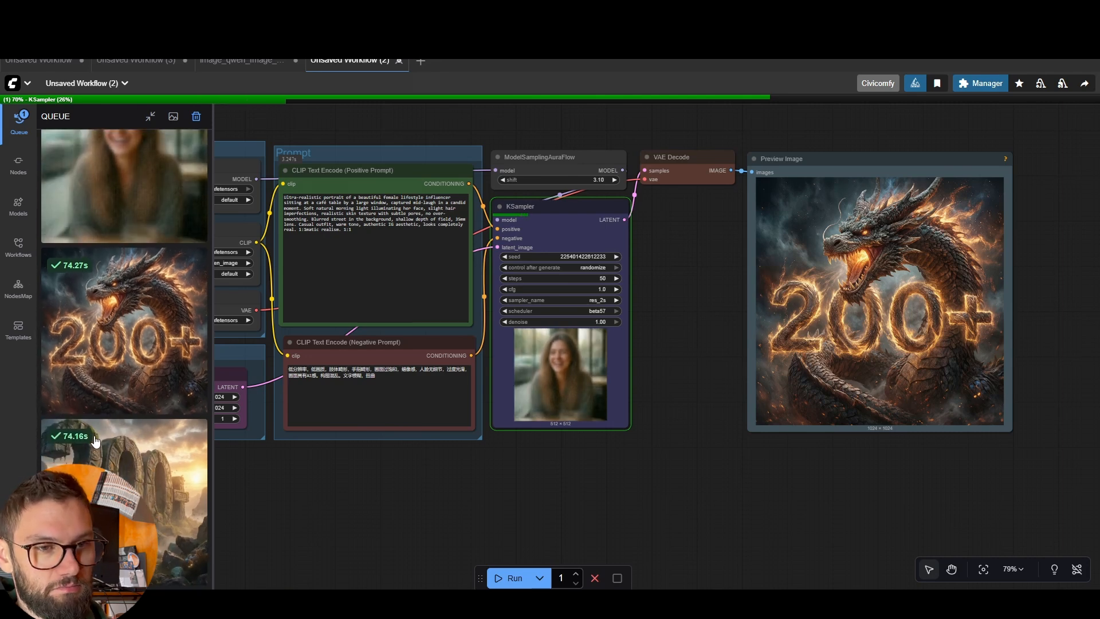
scroll(92, 412, up, 1)
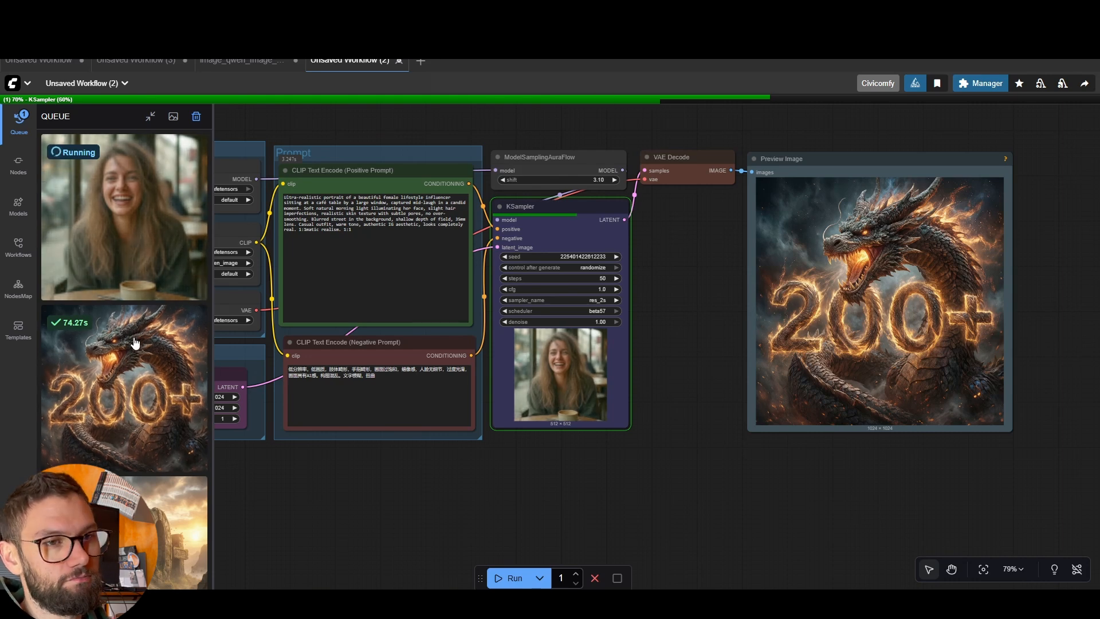
Review the loaded models and KSampler settings while the lifestyle portrait generates, and check its generation time in the queue
click(19, 121)
scroll(172, 183, up, 2)
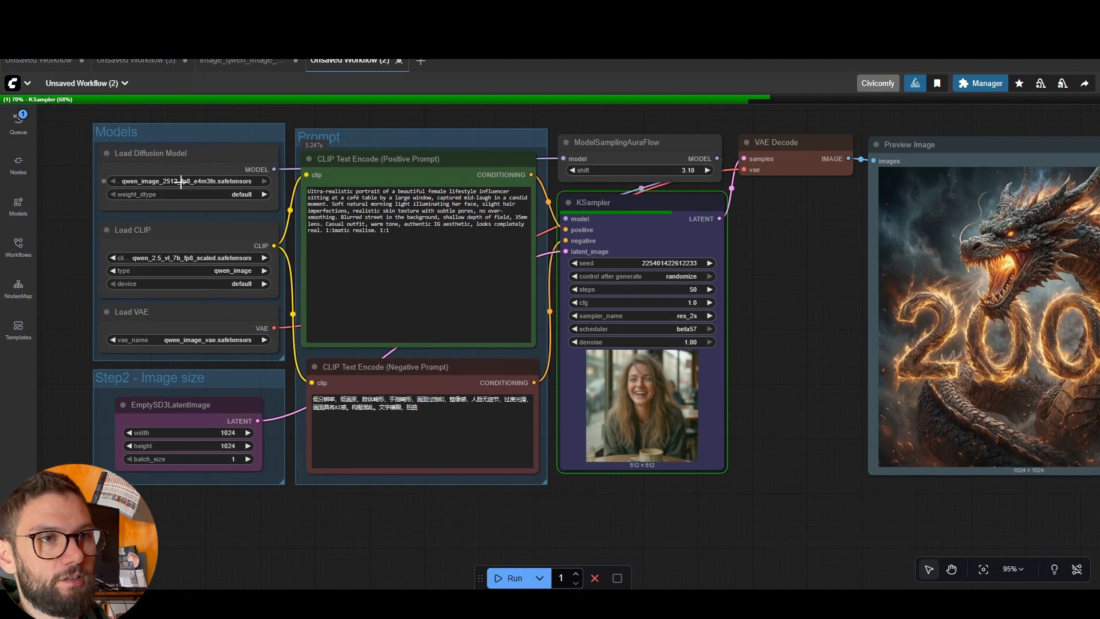
scroll(203, 178, down, 1)
scroll(203, 177, down, 1)
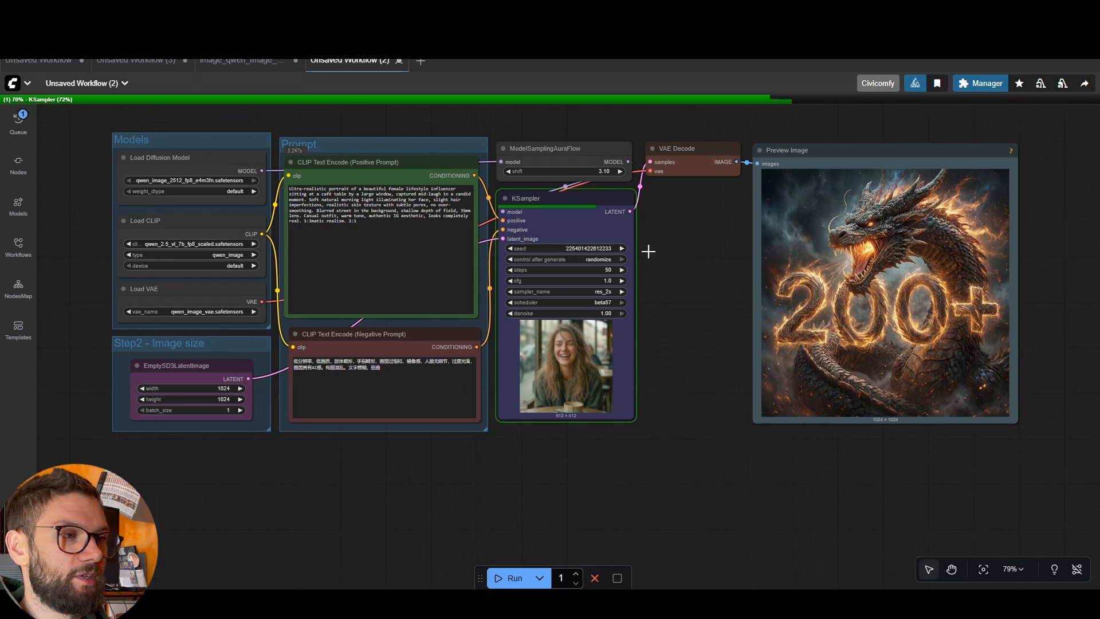
drag(688, 234, 672, 236)
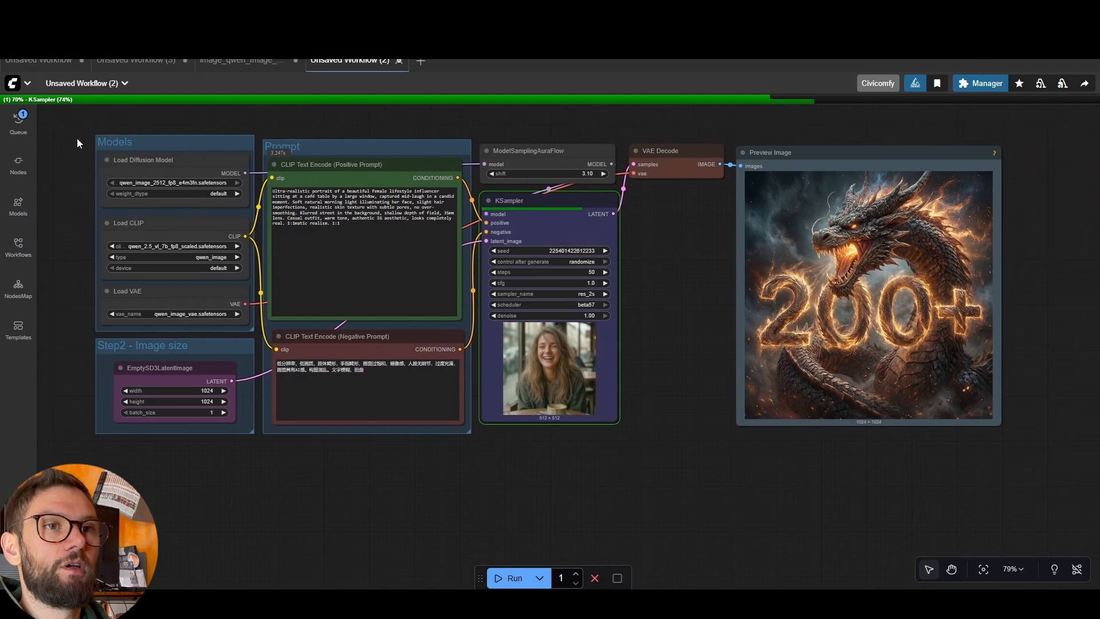
click(18, 121)
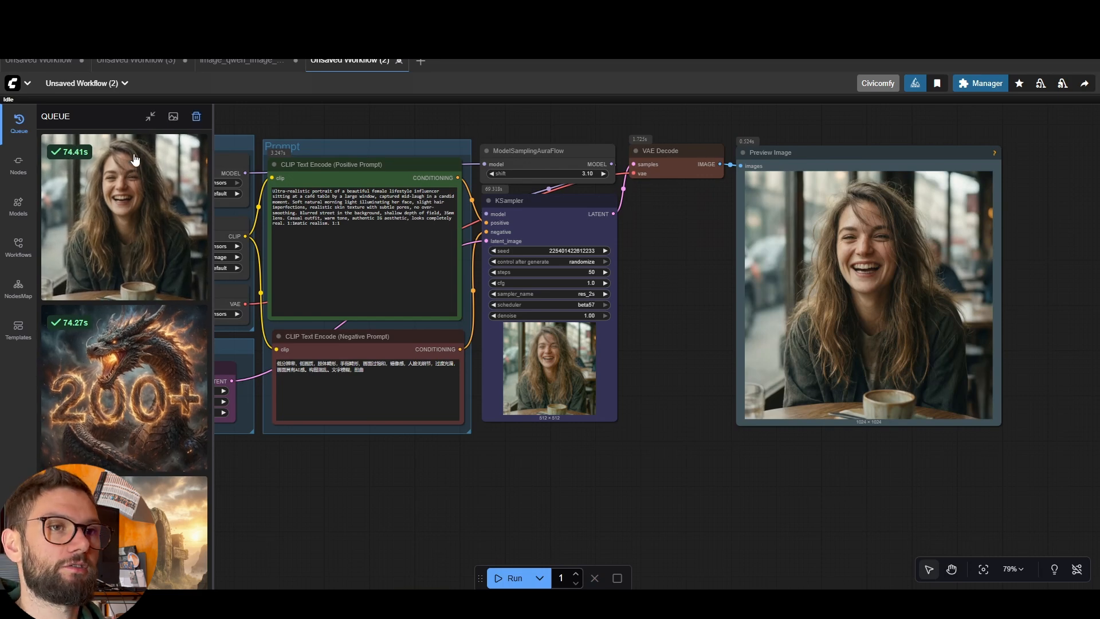
Examine the finished café portrait of the laughing woman up close, including the hair, skin and blurred street background
click(19, 133)
drag(1032, 304, 927, 300)
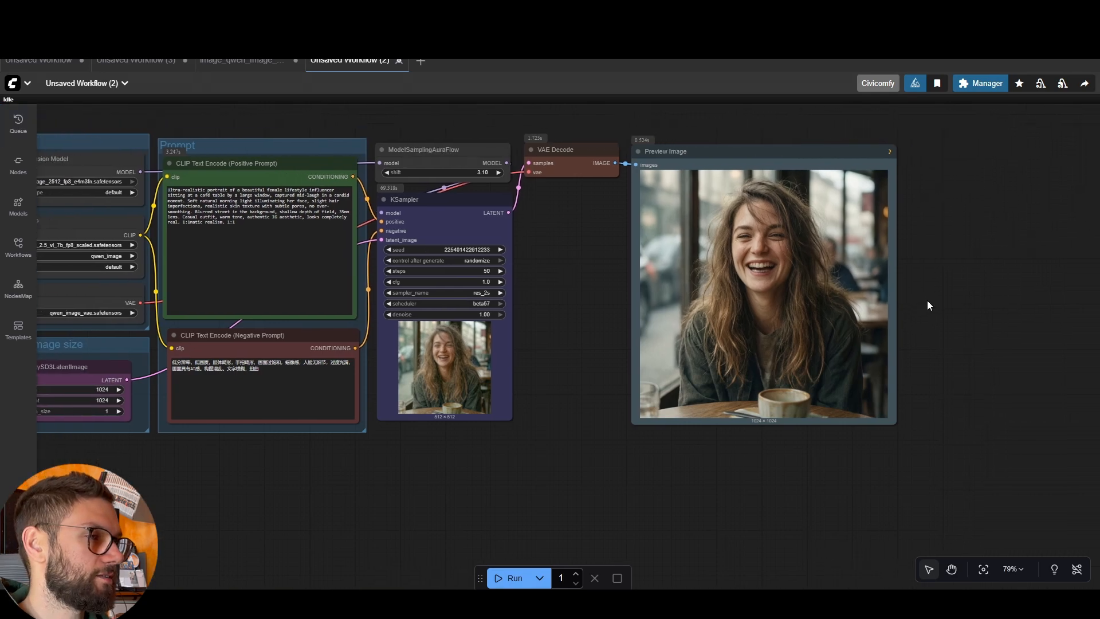
scroll(927, 301, up, 2)
scroll(931, 264, up, 2)
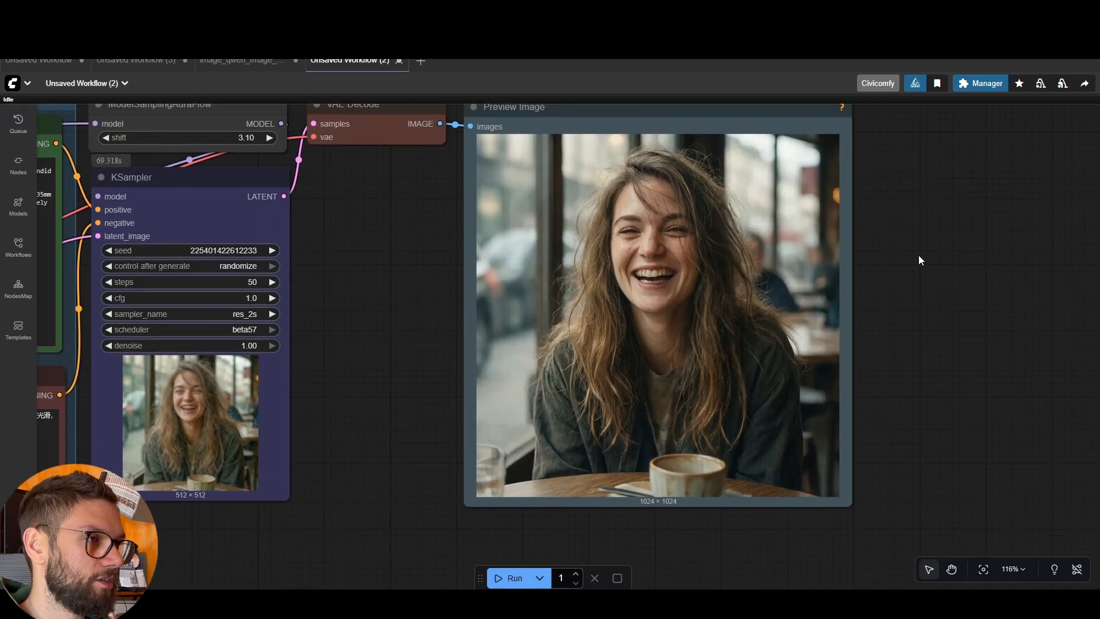
scroll(919, 260, up, 1)
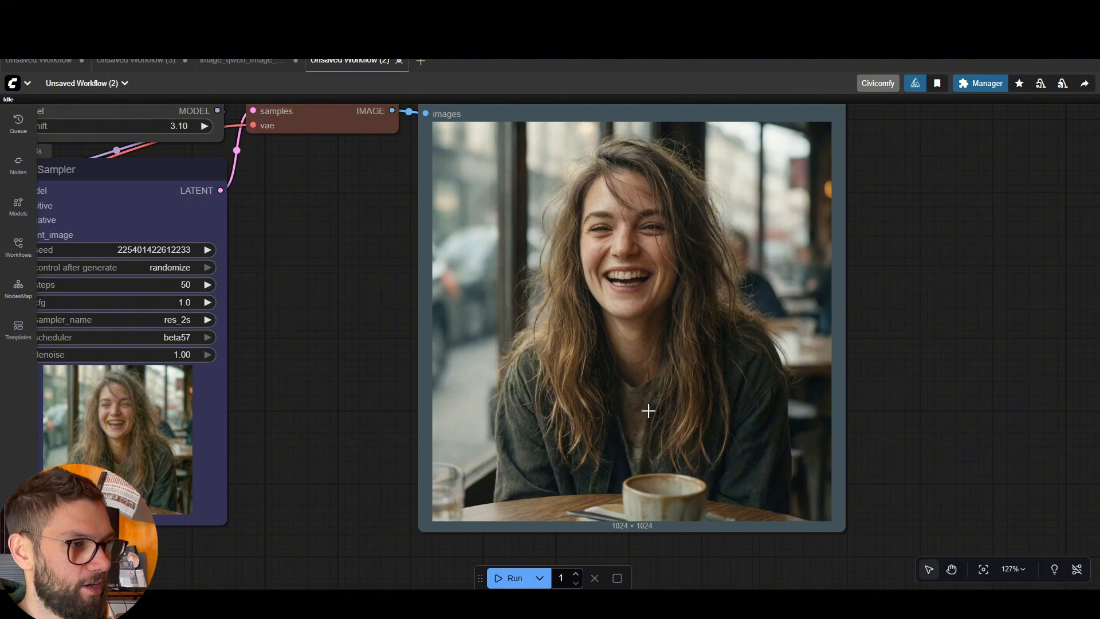
scroll(683, 288, down, 3)
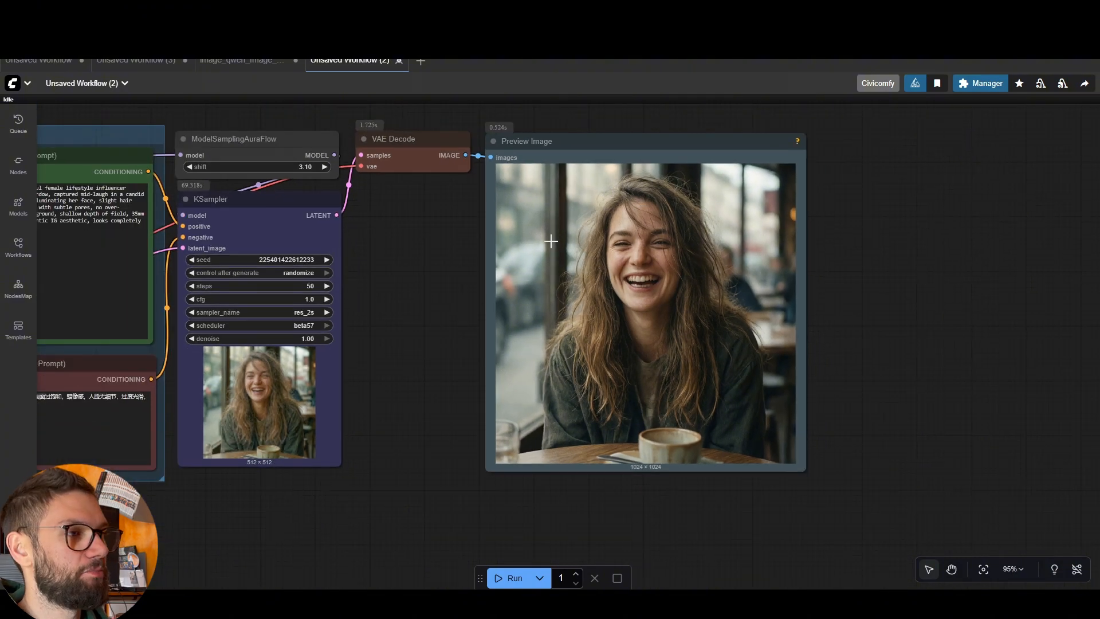
Compare the café portrait with its positive prompt and the KSampler settings across the workflow
drag(426, 268, 586, 253)
scroll(494, 272, down, 1)
scroll(541, 258, down, 1)
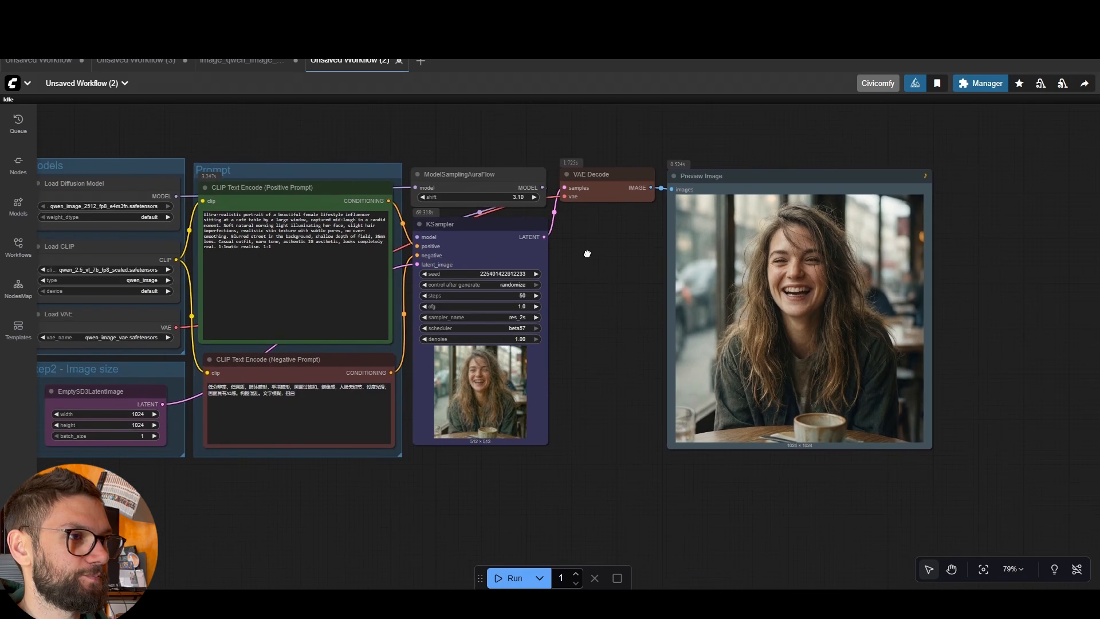
scroll(587, 255, up, 1)
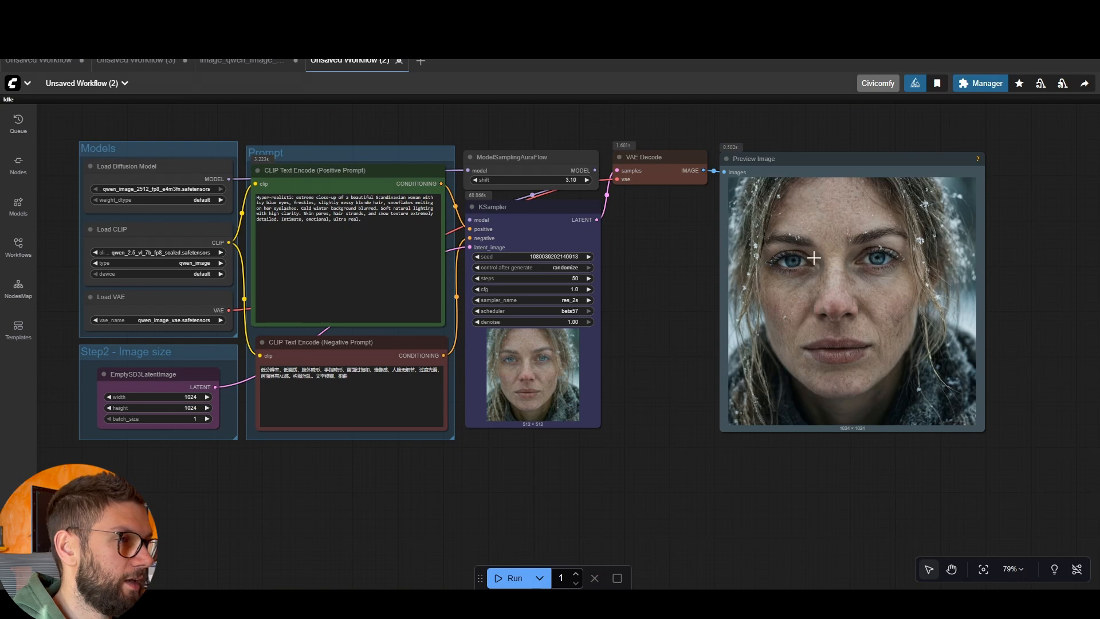
Examine the Scandinavian woman's winter close-up in detail, including the freckles, skin pores, eyes and snowflakes in the hair
scroll(1001, 280, up, 2)
scroll(1002, 280, up, 2)
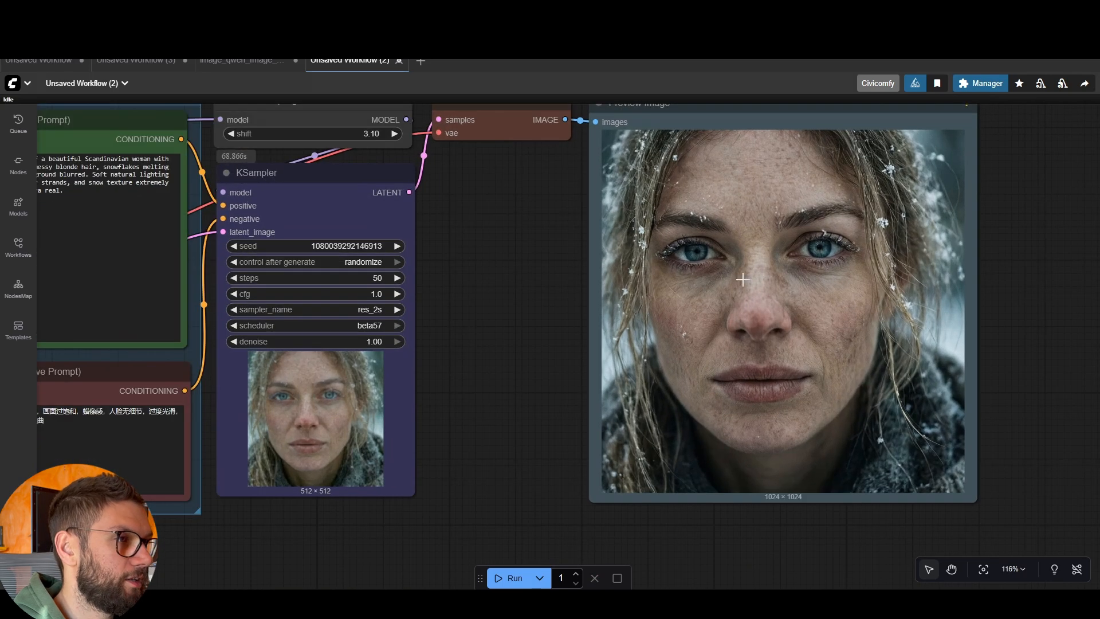
scroll(742, 279, down, 1)
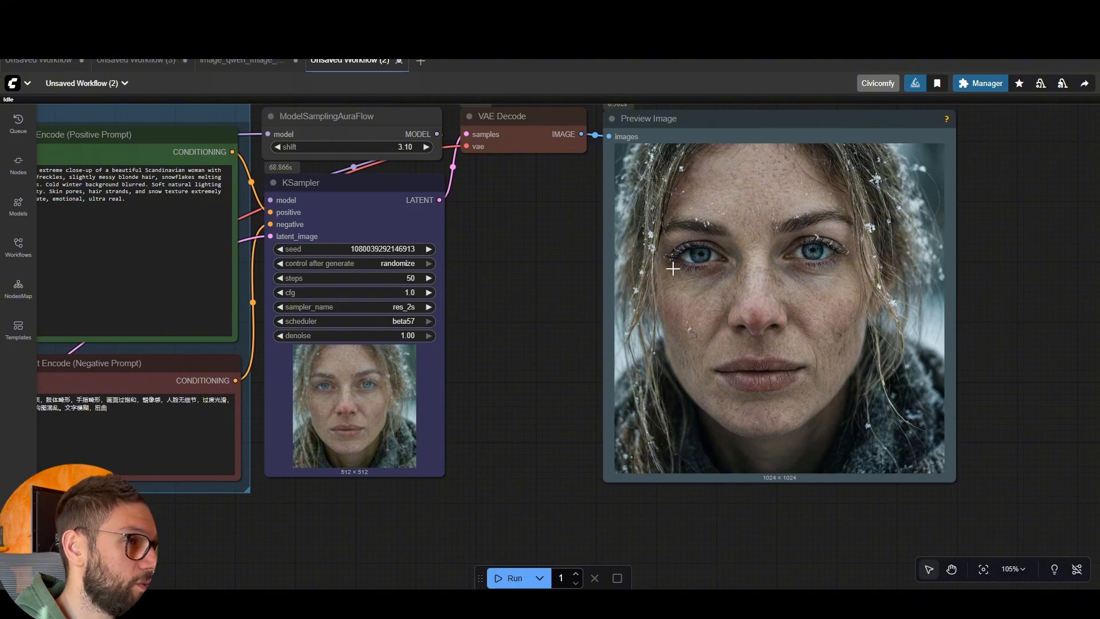
scroll(823, 287, up, 4)
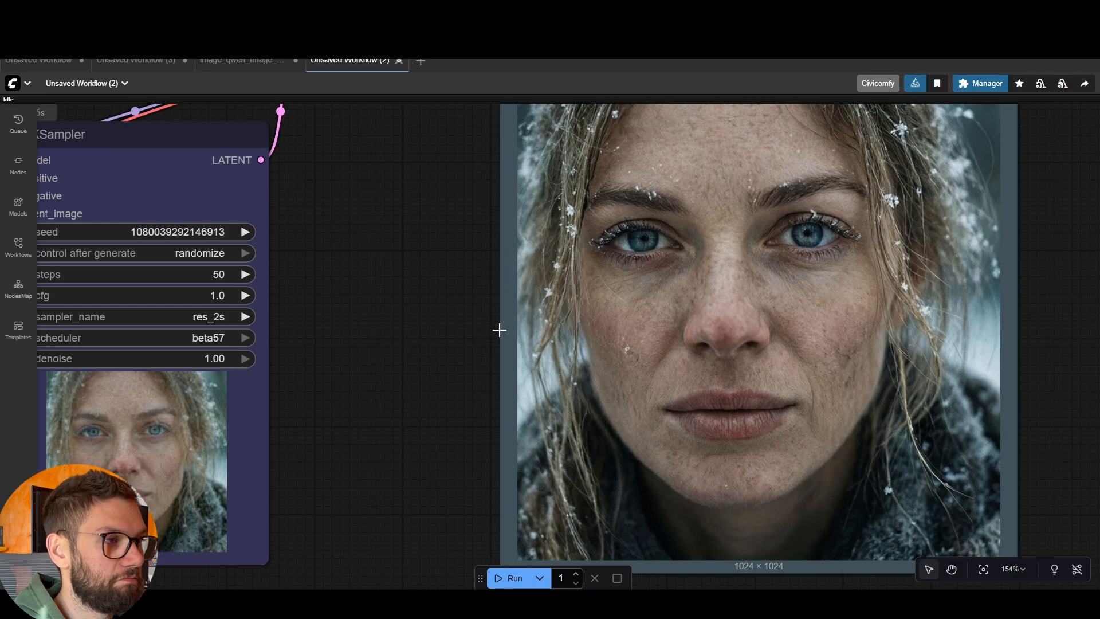
scroll(447, 349, down, 3)
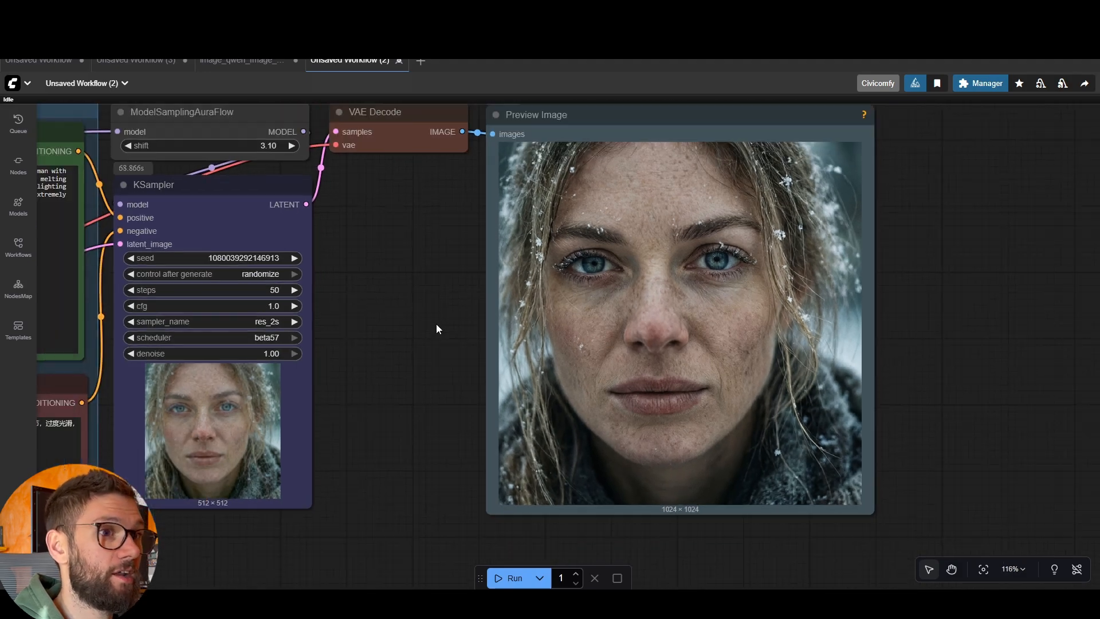
Compare the winter close-up with its positive prompt, the loaded models and the KSampler settings in the full workflow
drag(436, 325, 638, 290)
scroll(545, 324, down, 3)
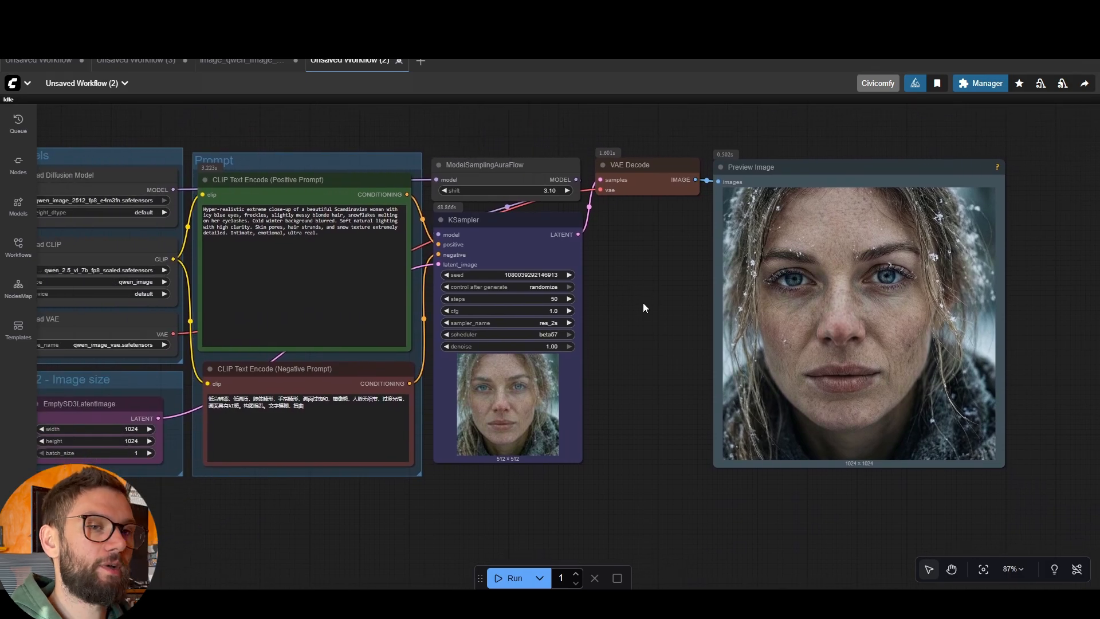
scroll(650, 305, down, 2)
scroll(651, 305, up, 2)
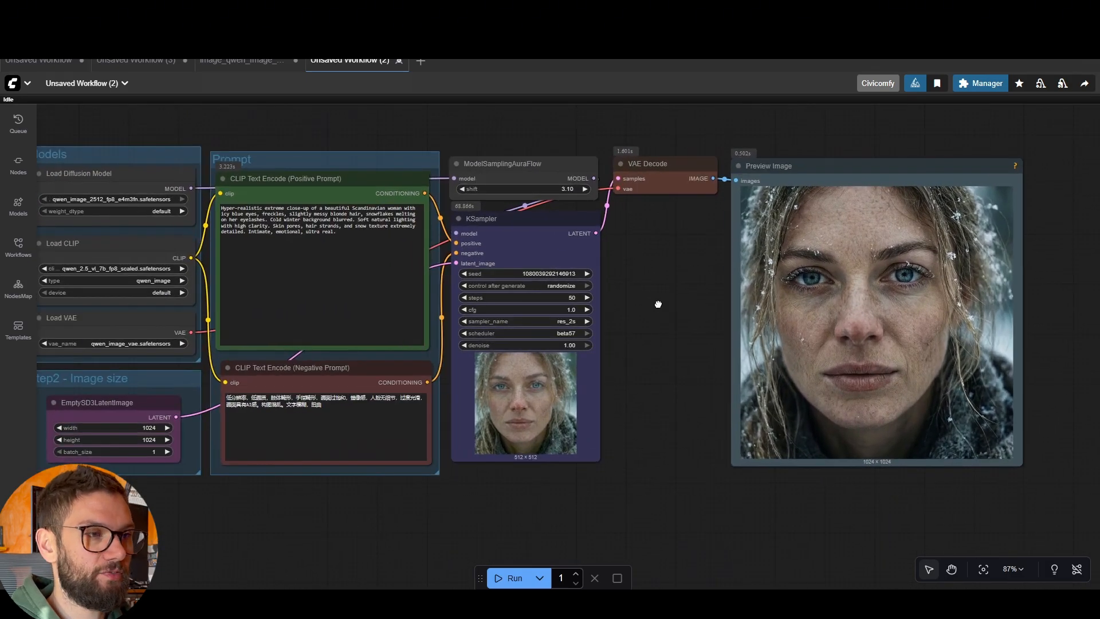
drag(657, 301, 696, 303)
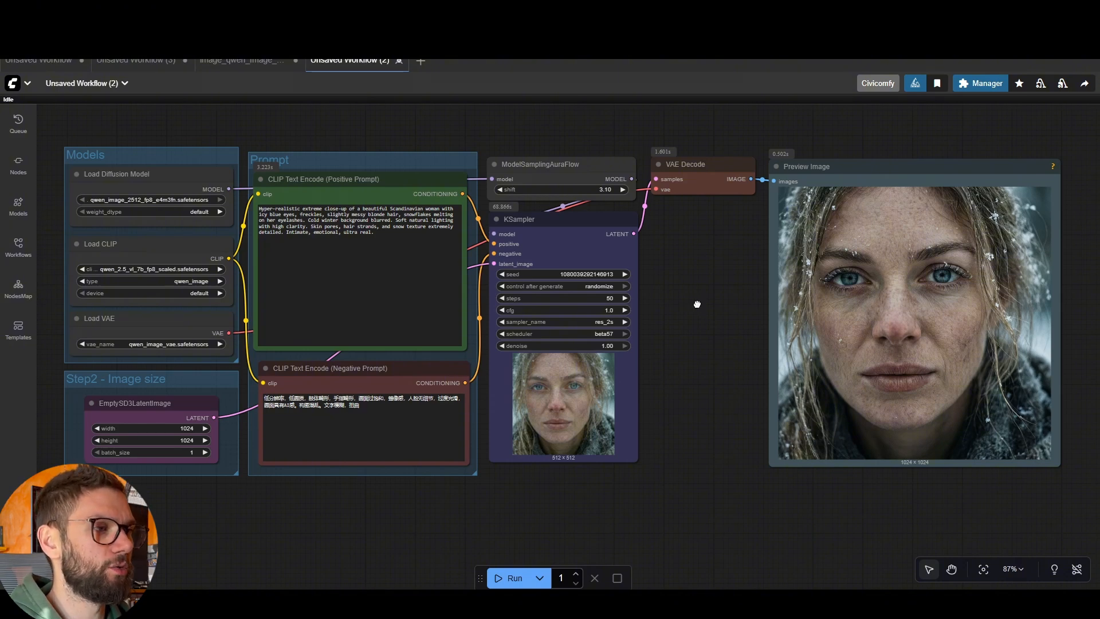
drag(696, 305, 706, 306)
drag(714, 355, 711, 330)
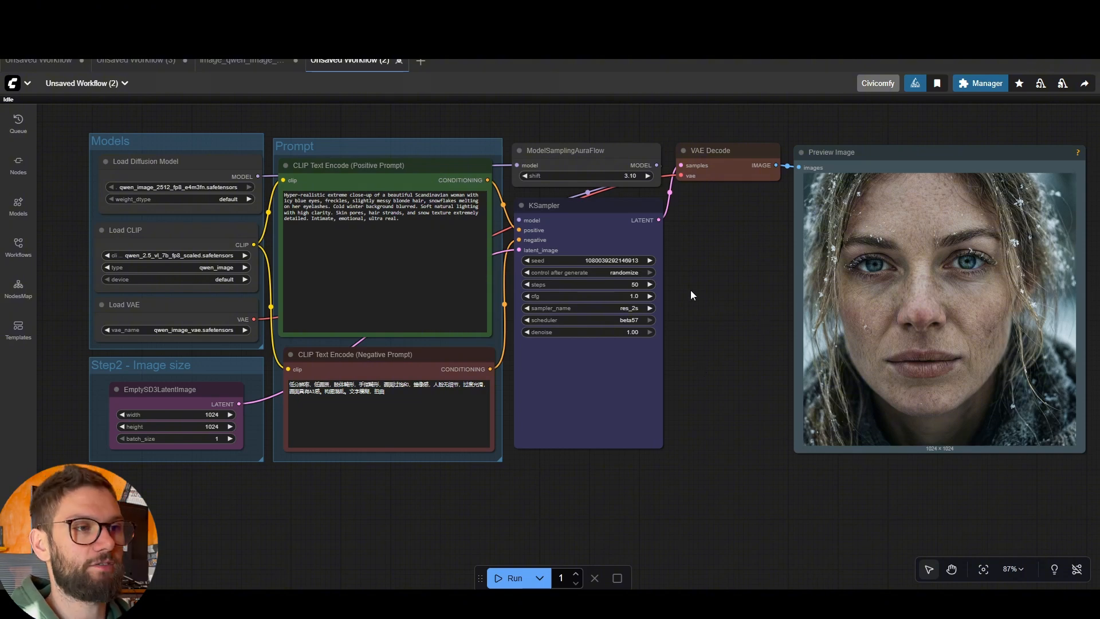
scroll(694, 289, right, 1)
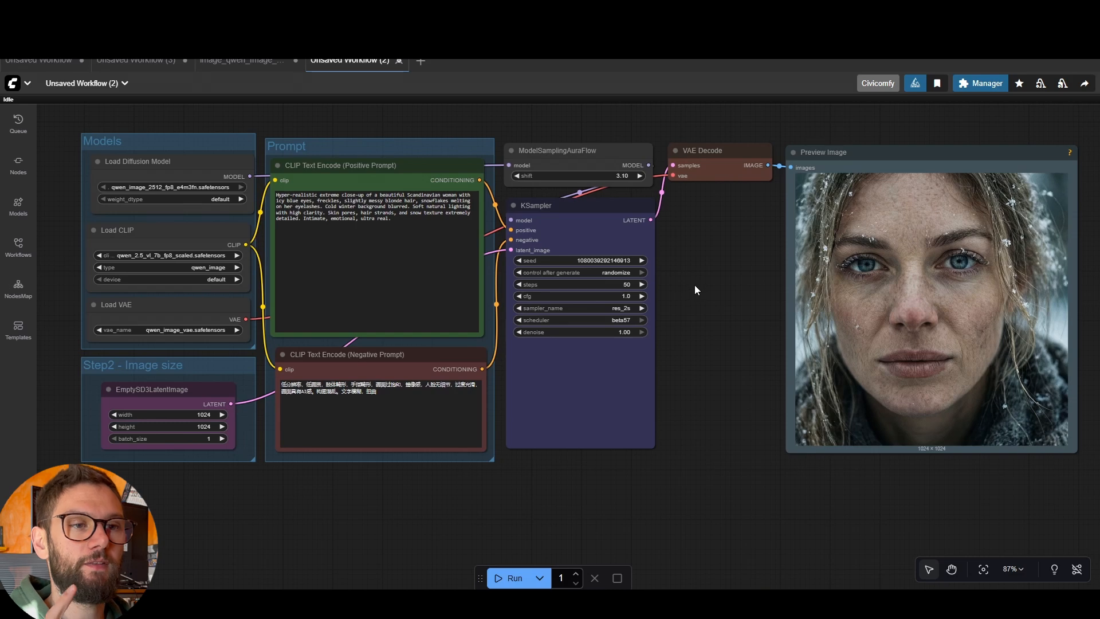